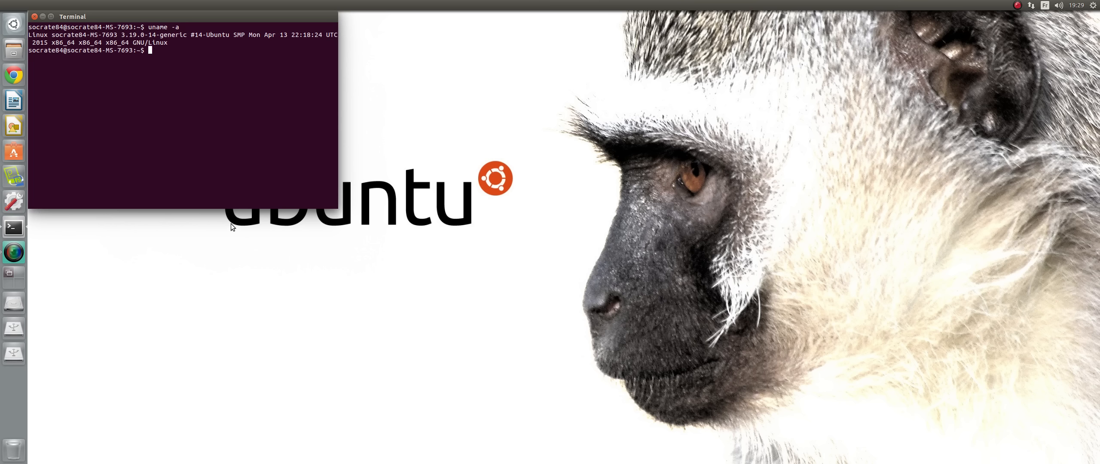
# Highlight the kernel version and the build date in the uname output, and close the terminal window.
pyautogui.moveTo(117, 35); pyautogui.dragTo(141, 35)
pyautogui.moveTo(260, 35); pyautogui.dragTo(293, 42)
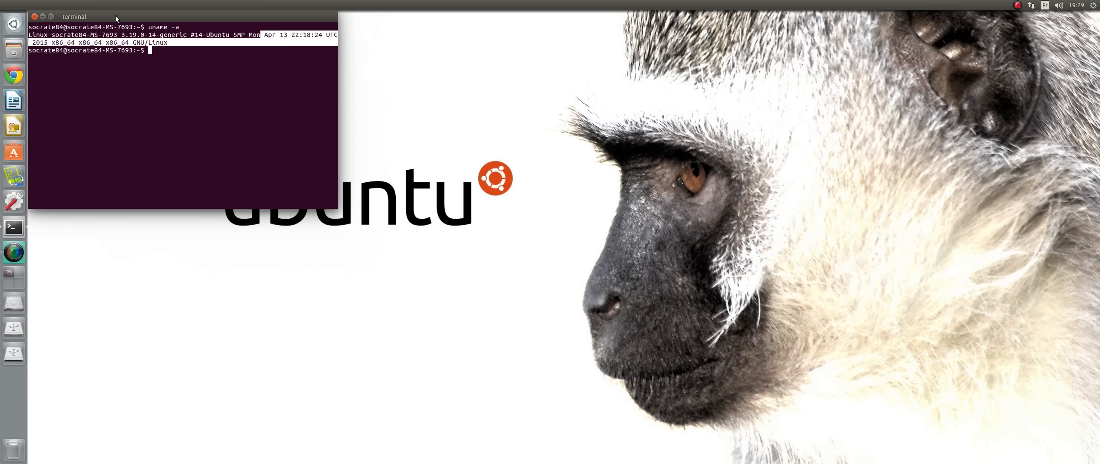
pyautogui.moveTo(116, 16); pyautogui.dragTo(202, 37)
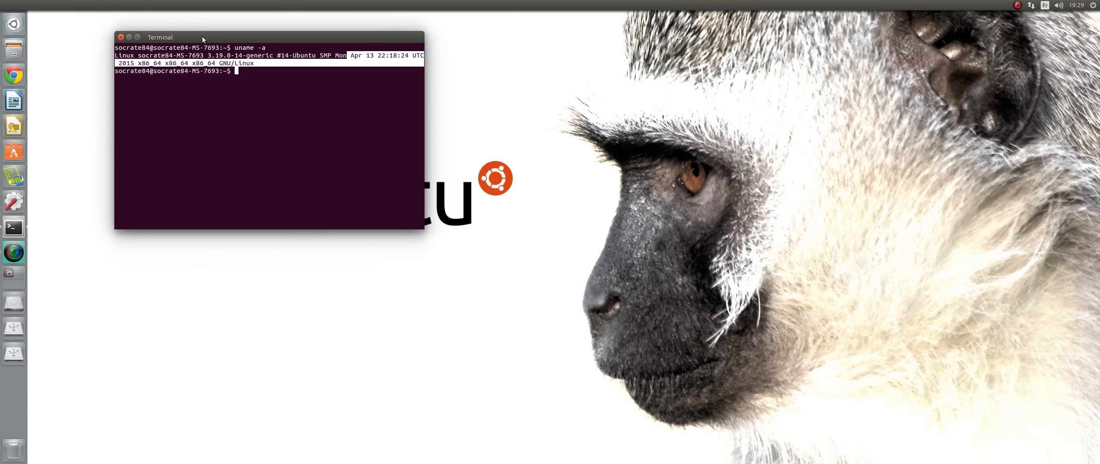
pyautogui.click(121, 37)
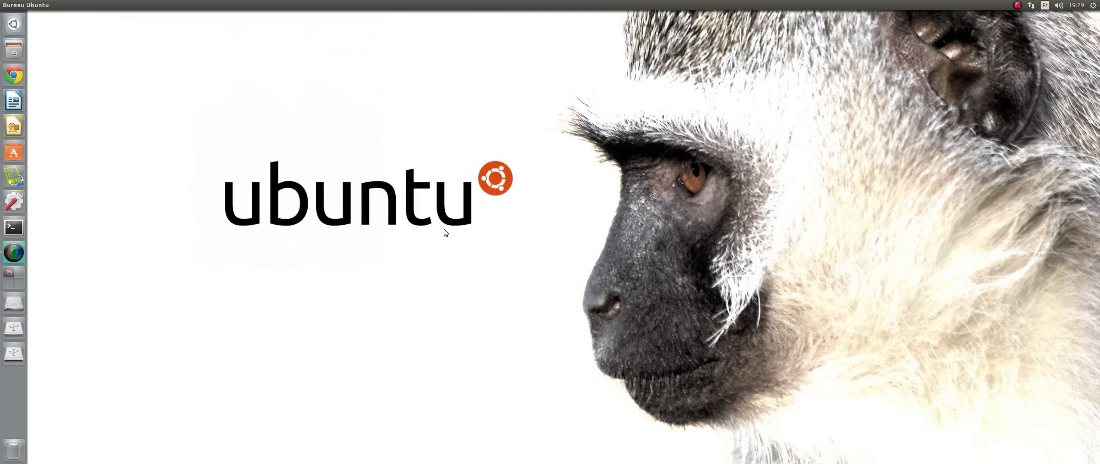
# Search the Dash for "calcu" and pin Calculatrice and LibreOffice Calc to the launcher.
pyautogui.click(14, 24)
pyautogui.write('s')
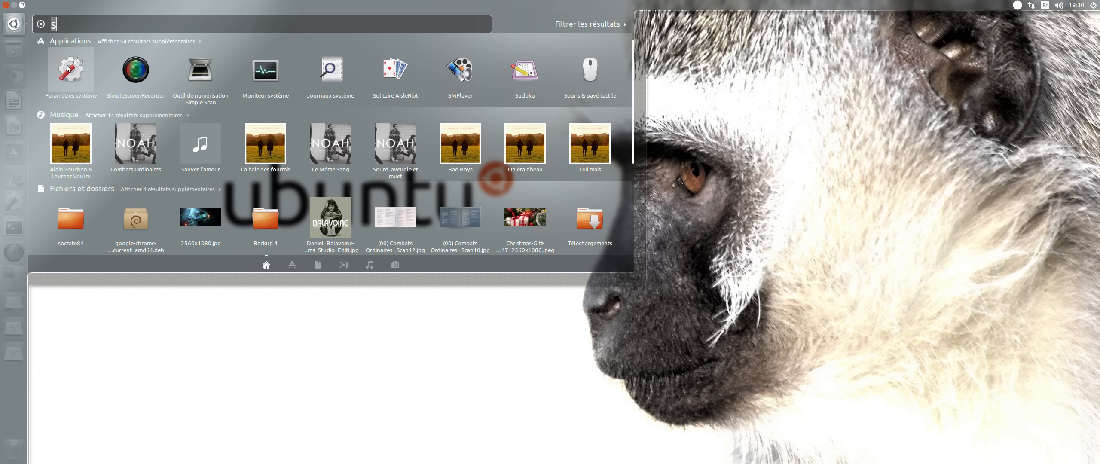
pyautogui.press('BackSpace')
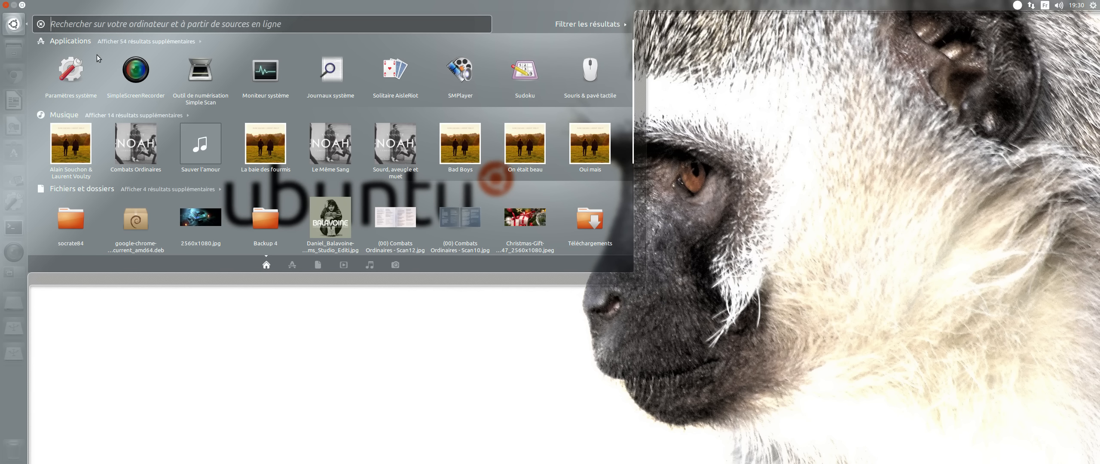
pyautogui.write('calcu')
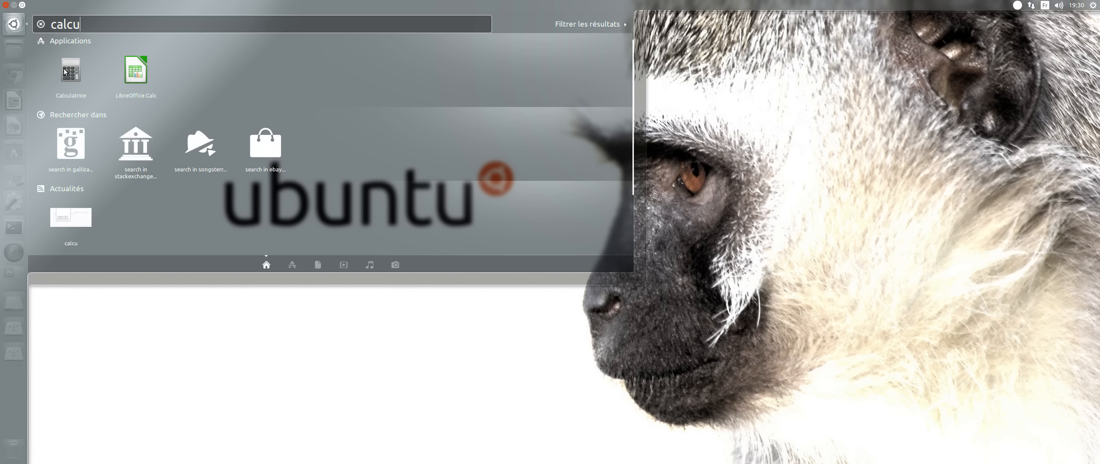
pyautogui.moveTo(65, 72); pyautogui.dragTo(15, 150)
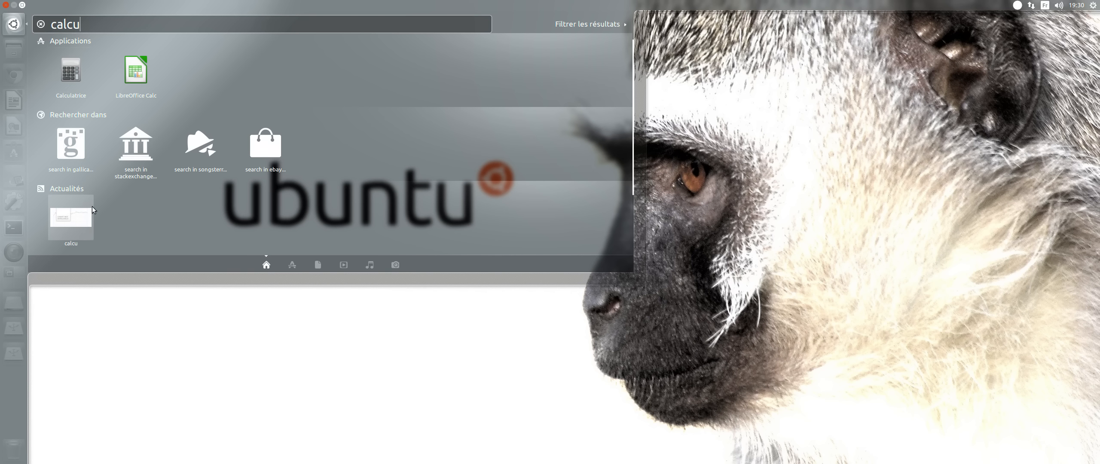
pyautogui.moveTo(72, 72); pyautogui.dragTo(15, 153)
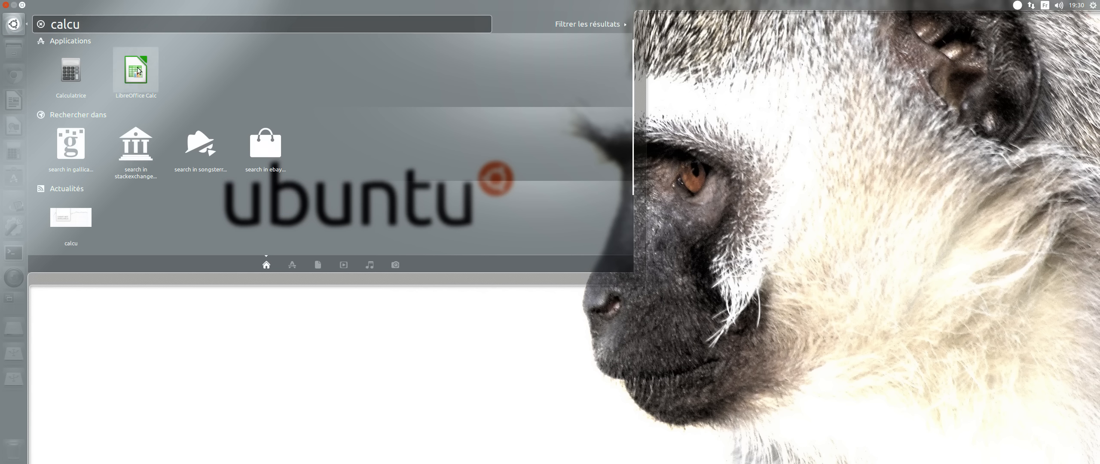
pyautogui.moveTo(135, 80); pyautogui.dragTo(13, 155)
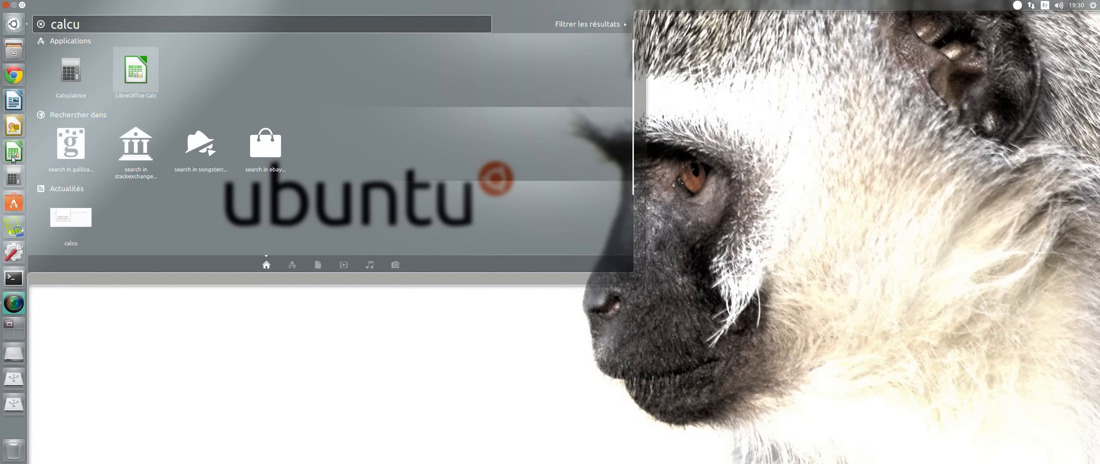
# Search the Dash for "egypte" and open the matching weather forecast in the browser.
pyautogui.press('BackSpace')
pyautogui.press('BackSpace')
pyautogui.press('BackSpace')
pyautogui.press('BackSpace')
pyautogui.press('BackSpace')
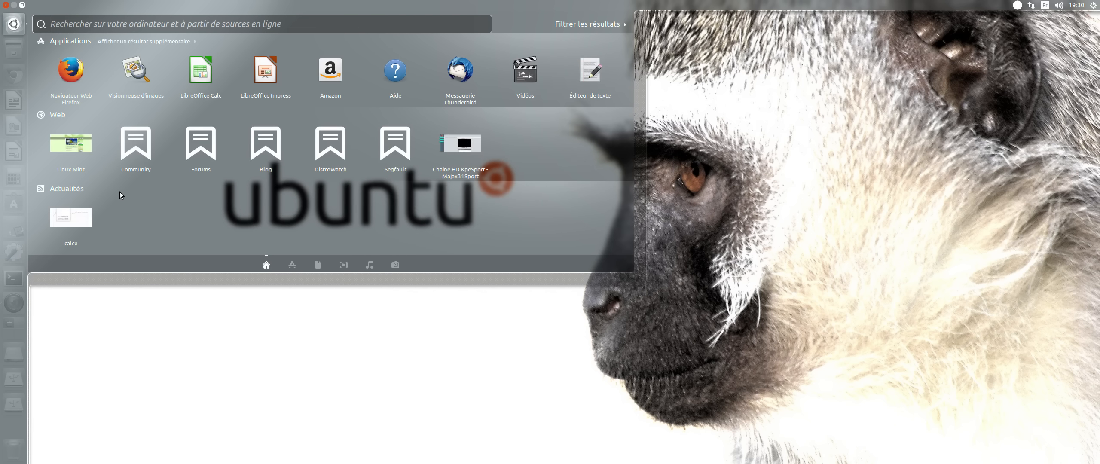
pyautogui.write('egypt')
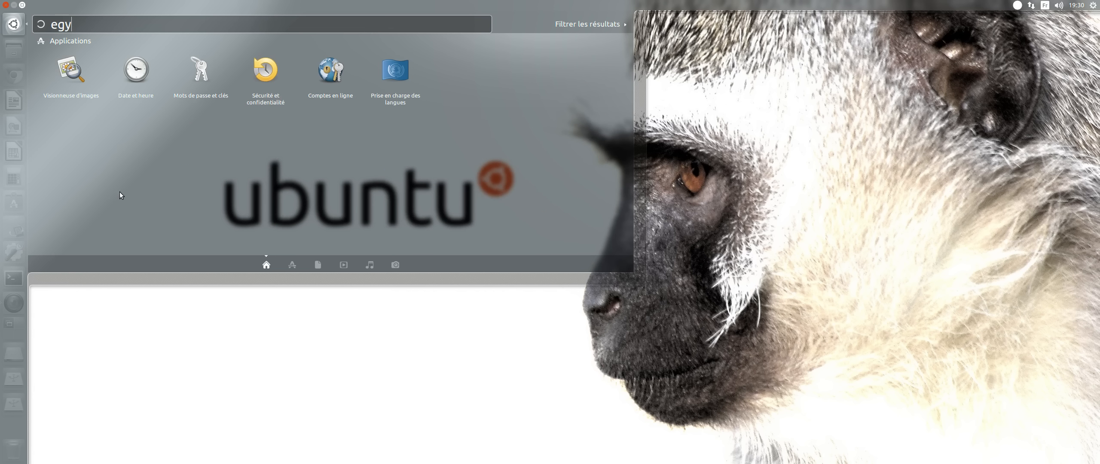
pyautogui.write('e')
pyautogui.press('Return')
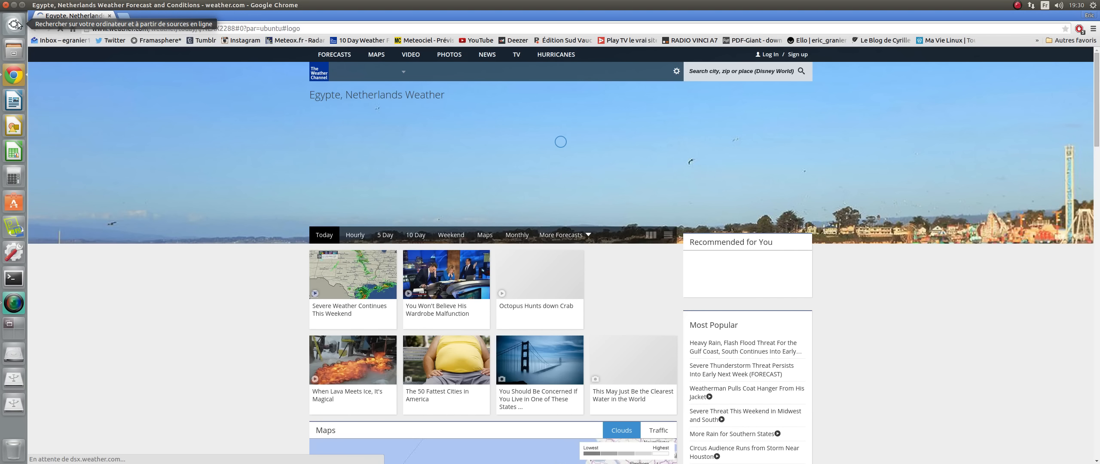
# Search the Dash for "phot", pin Shotwell Photo Manager to the launcher below the calculator, and close the weather page.
pyautogui.click(14, 24)
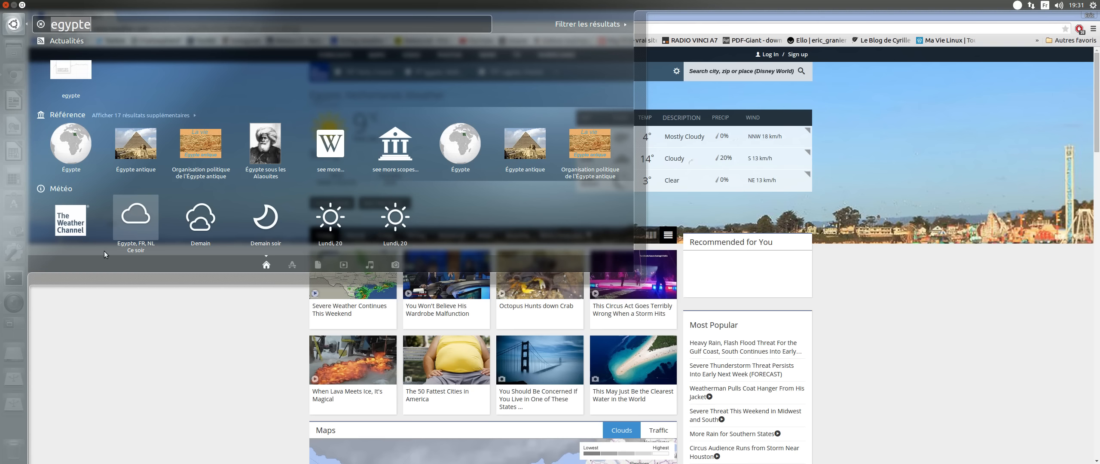
pyautogui.press('BackSpace')
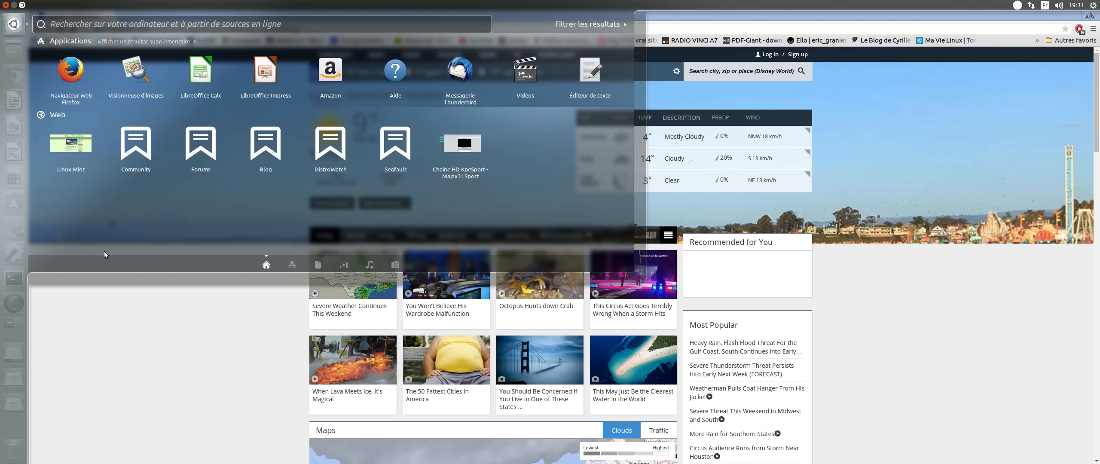
pyautogui.write('phot')
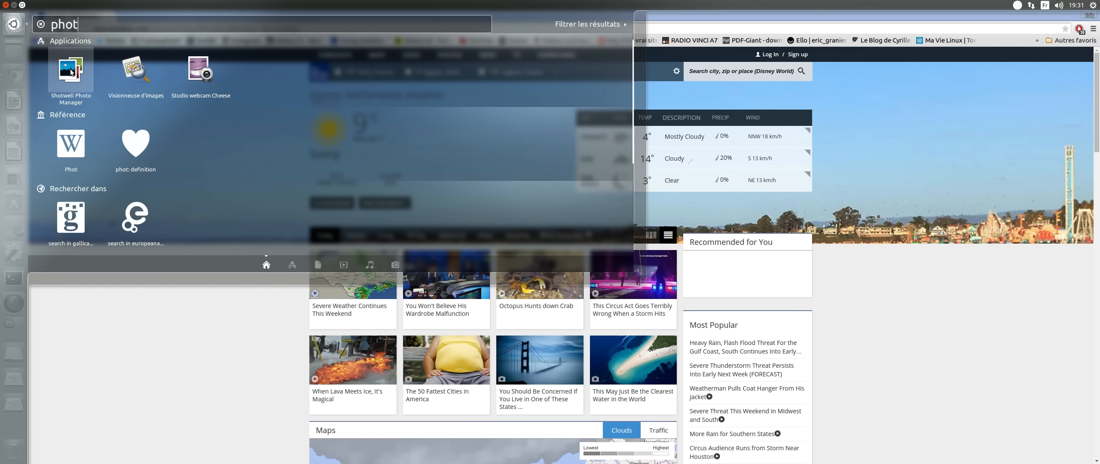
pyautogui.moveTo(63, 85); pyautogui.dragTo(15, 205)
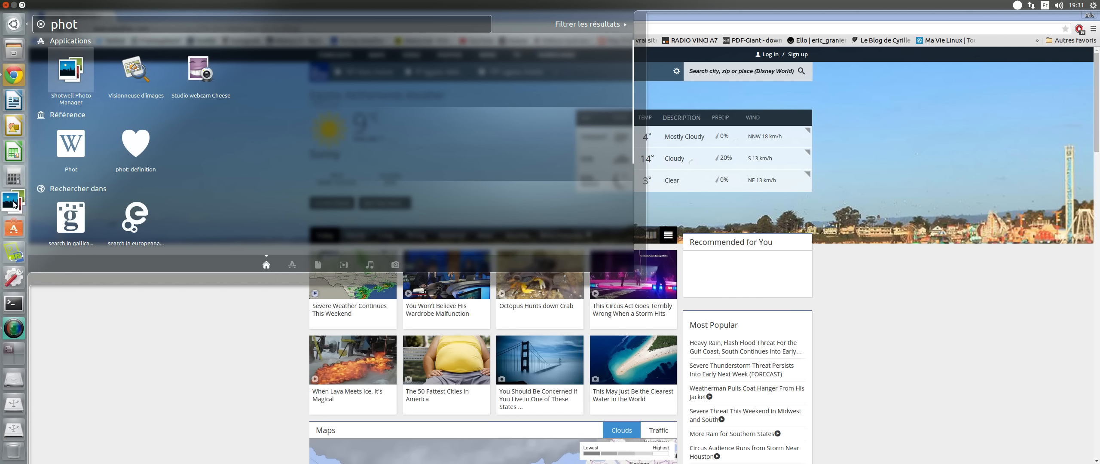
pyautogui.click(79, 306)
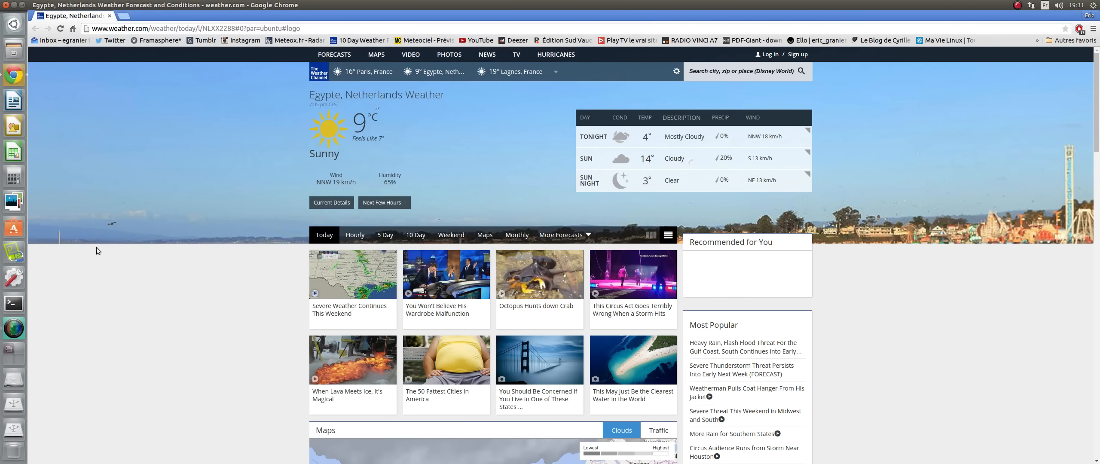
pyautogui.click(6, 5)
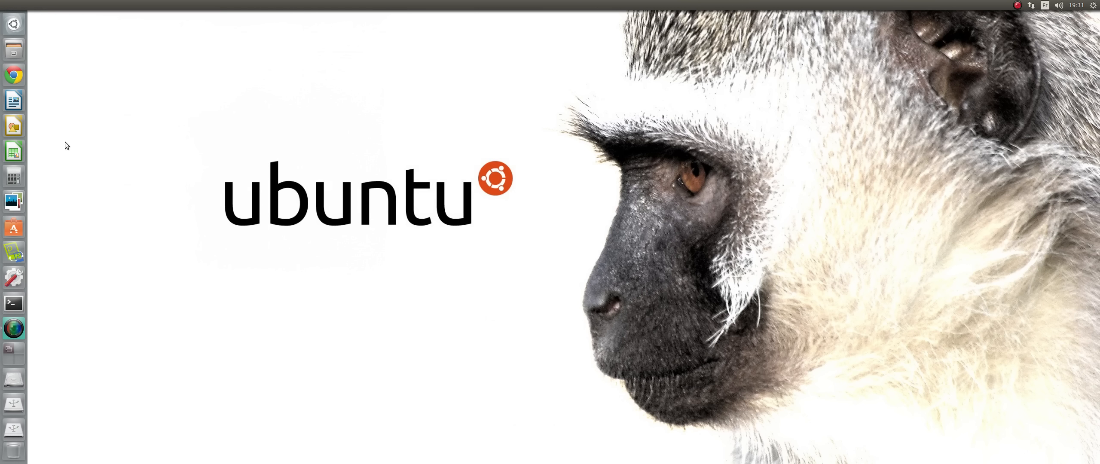
# Open the Logithèque Ubuntu software centre, look through its Internet category, and return to the featured applications.
pyautogui.click(14, 228)
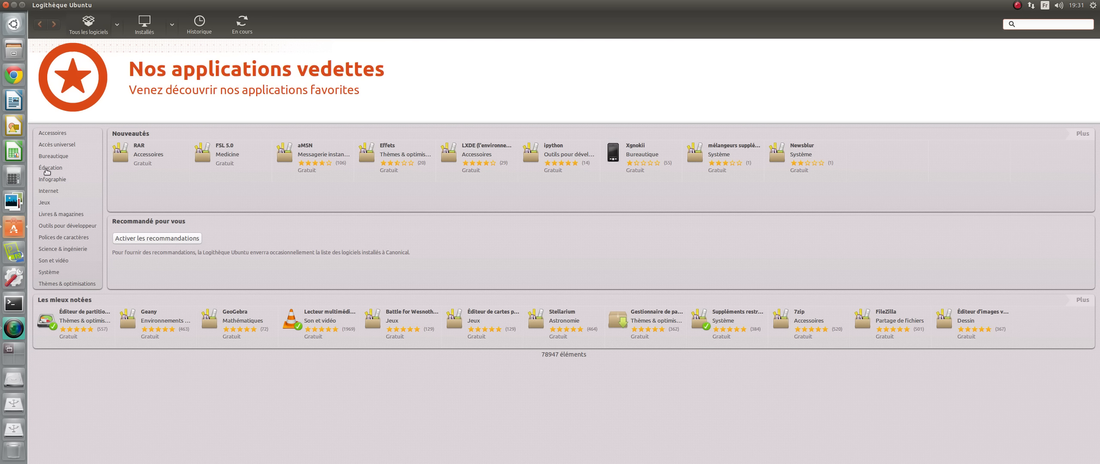
pyautogui.click(51, 192)
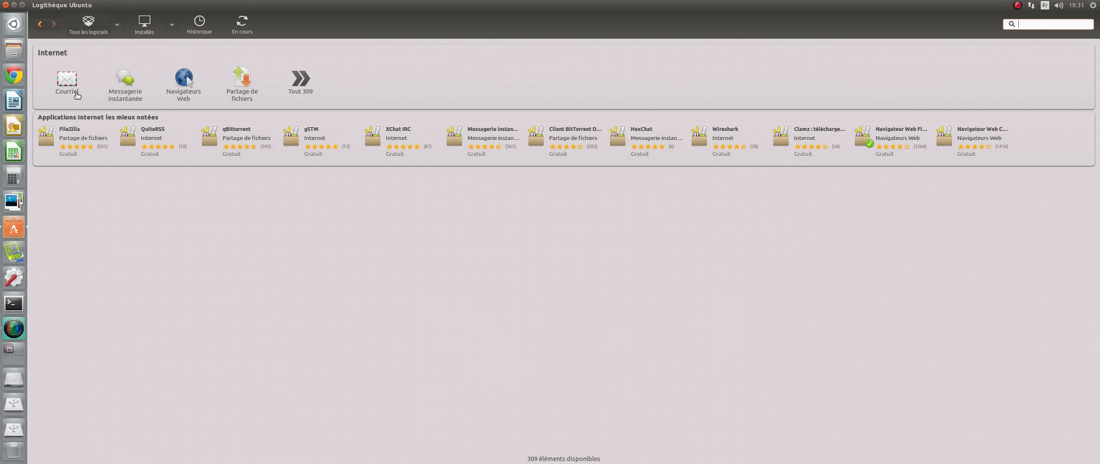
pyautogui.click(40, 24)
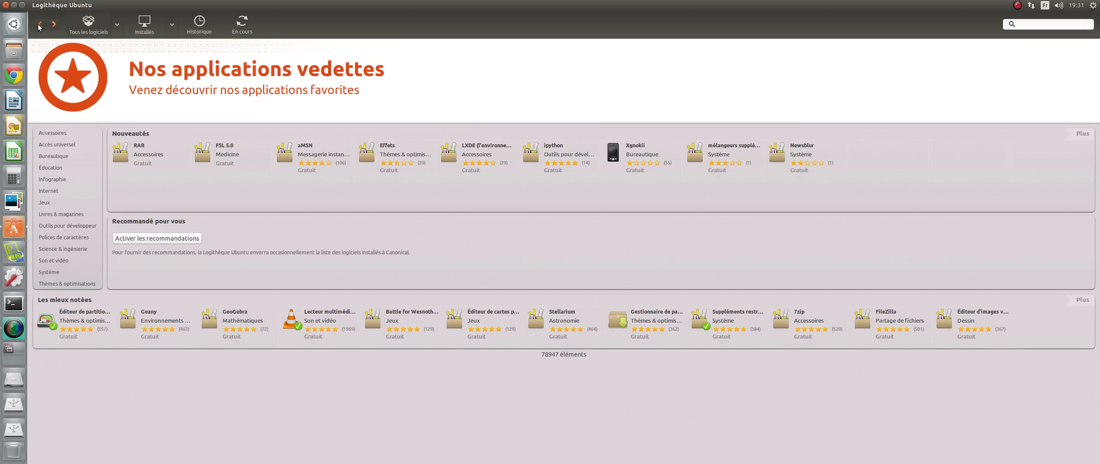
# Browse the Éducation category, expand the GeoGebra and Tux Paint entries, and return to the software overview.
pyautogui.click(49, 167)
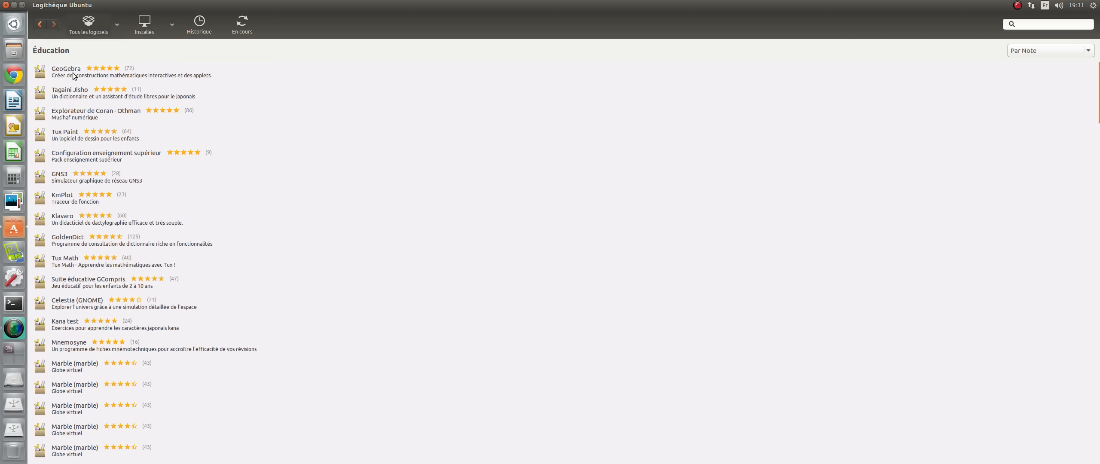
pyautogui.click(72, 71)
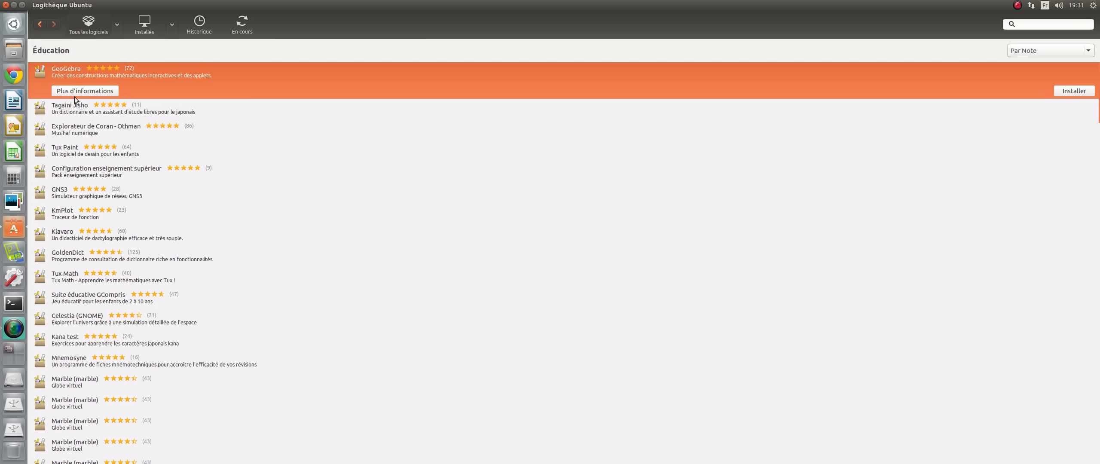
pyautogui.click(61, 150)
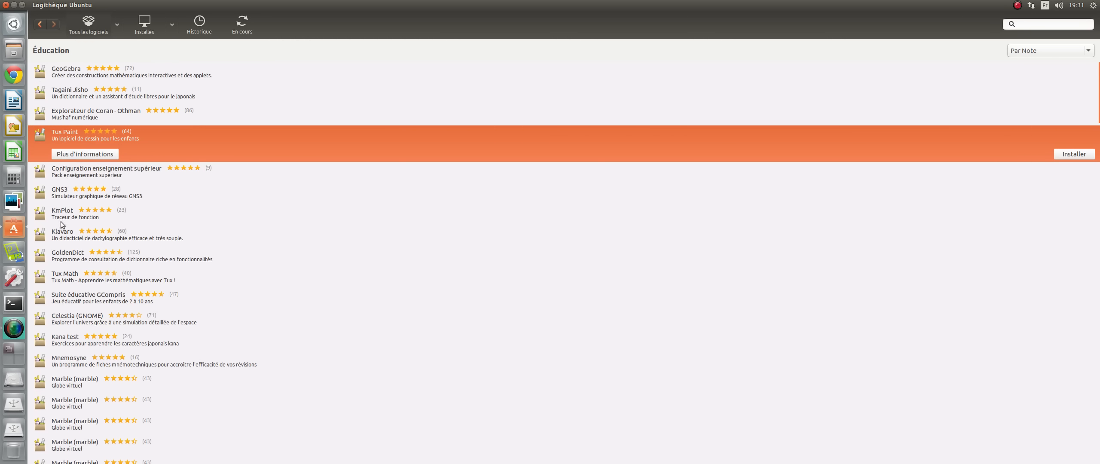
pyautogui.click(40, 24)
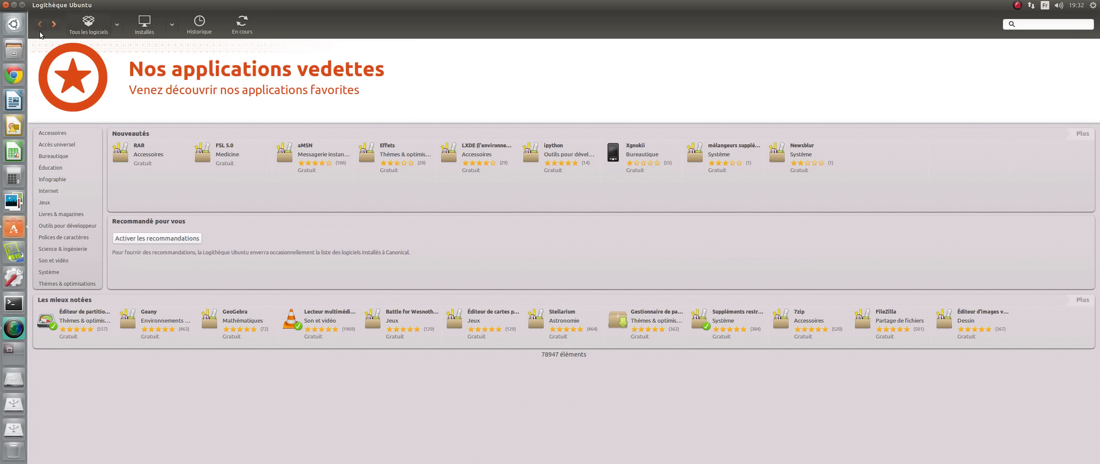
# Look through the Science & ingénierie category and close the software centre.
pyautogui.click(61, 250)
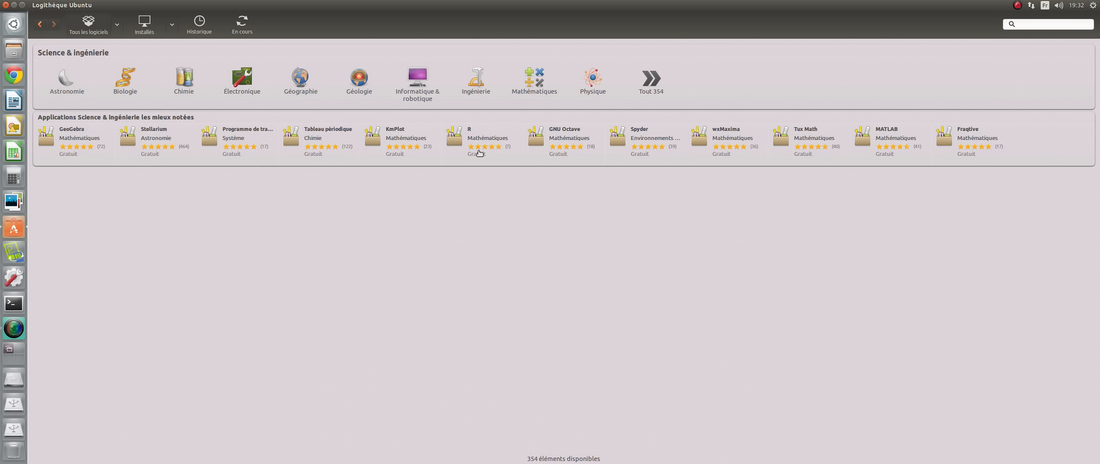
pyautogui.click(41, 25)
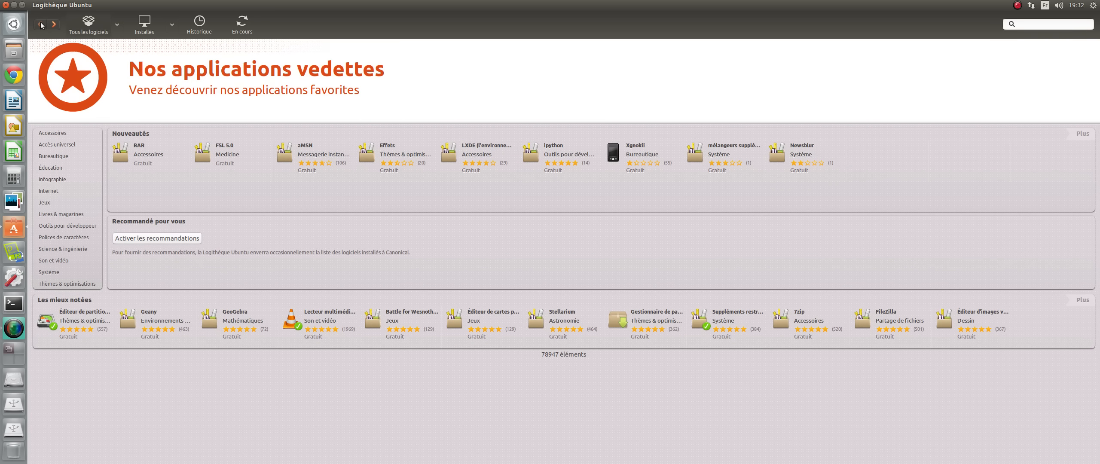
pyautogui.click(6, 5)
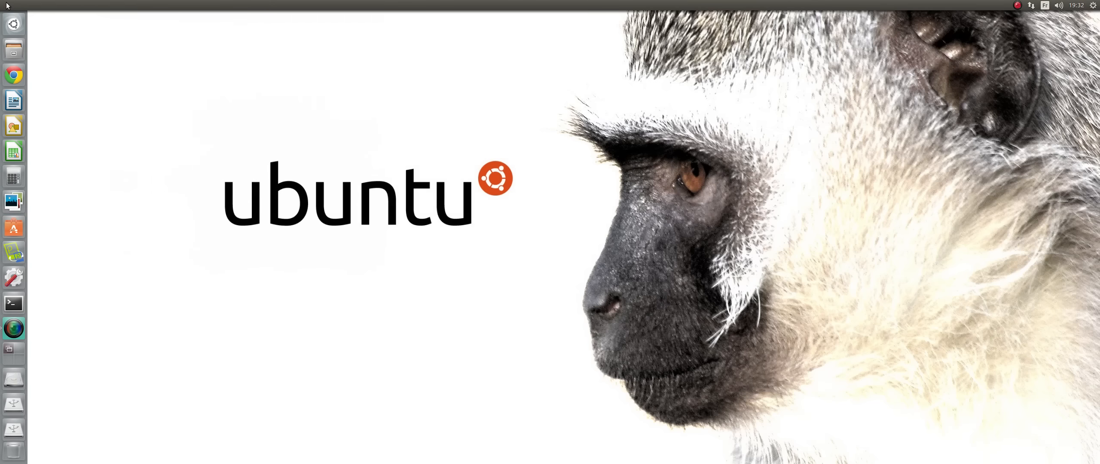
# Open the desktop background settings and apply the purple Ubuntu wallpaper.
pyautogui.rightClick(50, 46)
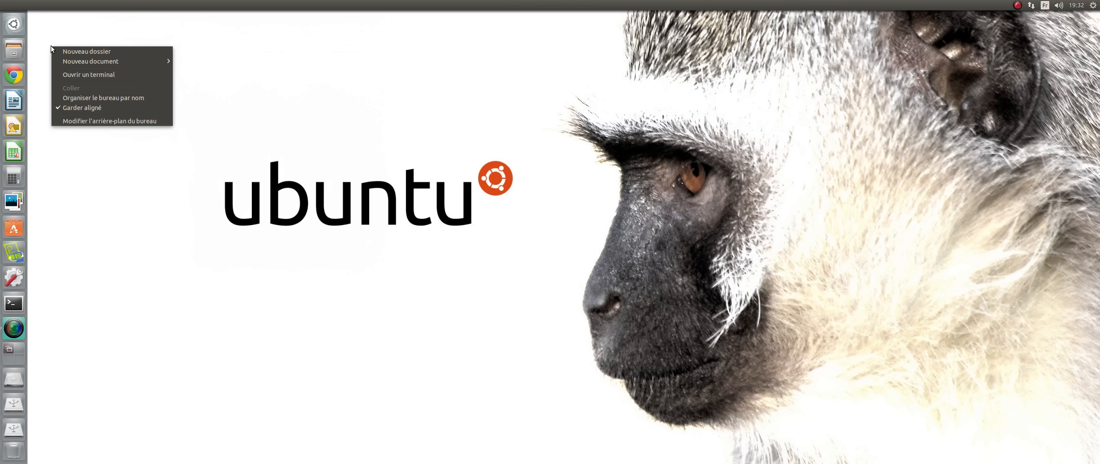
pyautogui.click(89, 120)
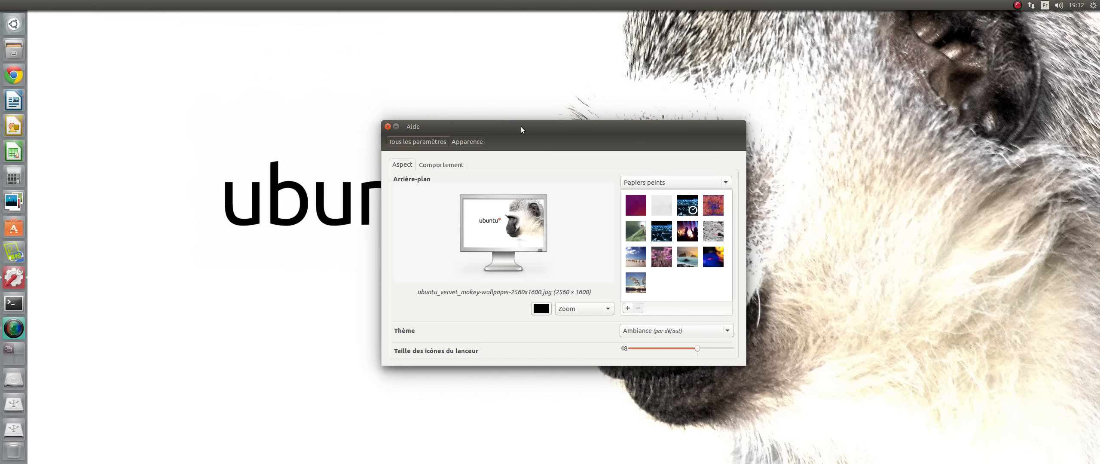
pyautogui.moveTo(521, 126); pyautogui.dragTo(191, 102)
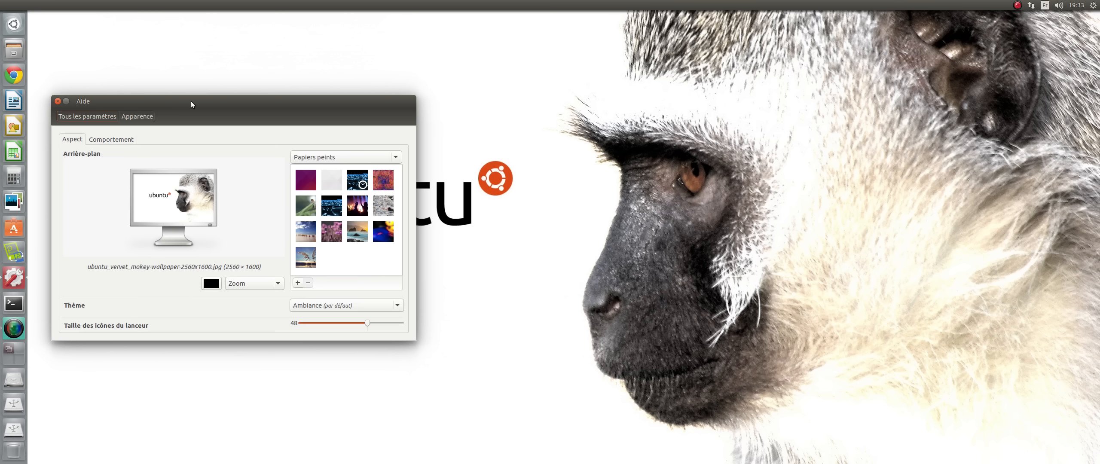
pyautogui.moveTo(191, 102); pyautogui.dragTo(184, 190)
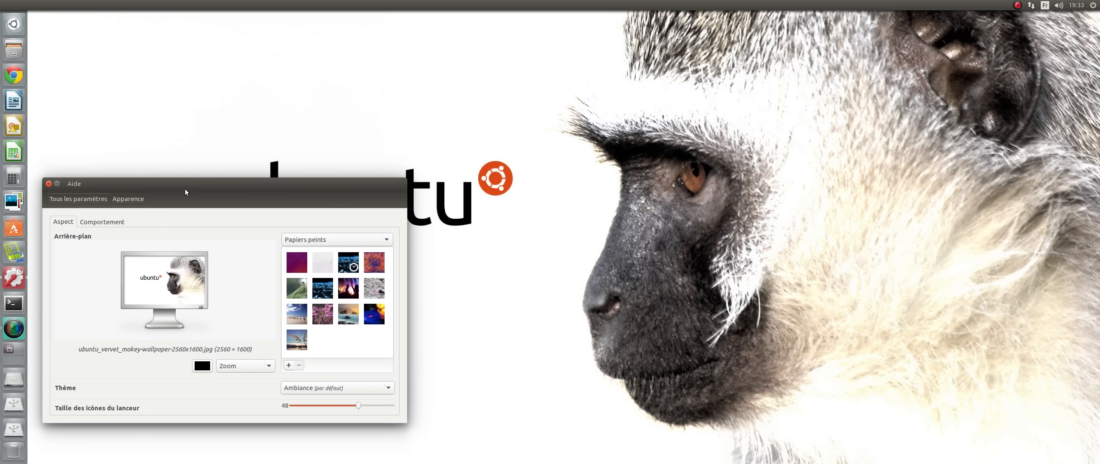
pyautogui.click(292, 265)
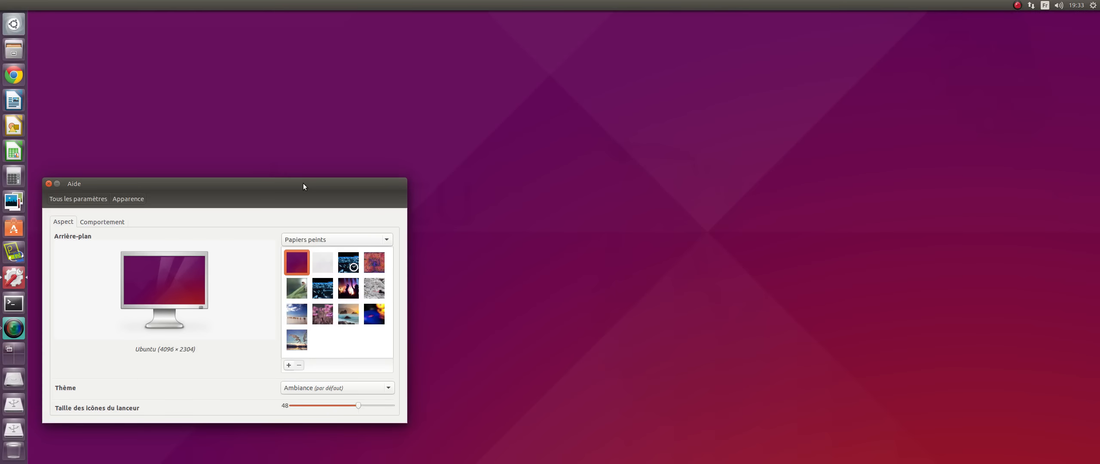
# Move the appearance window aside, preview the supplied wallpapers in turn, and set Polka Dots and Moonbeams as the background.
pyautogui.moveTo(303, 183); pyautogui.dragTo(284, 439)
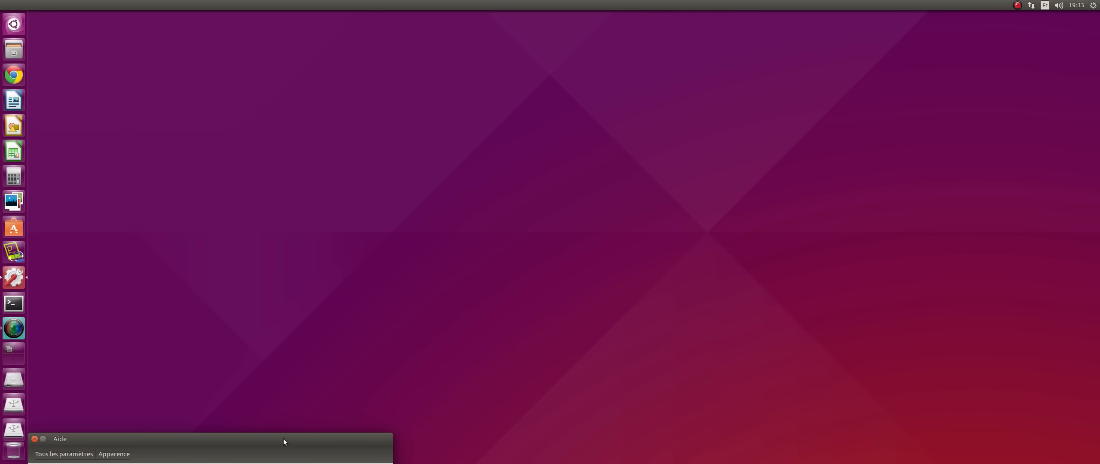
pyautogui.press('Right')
pyautogui.press('Right')
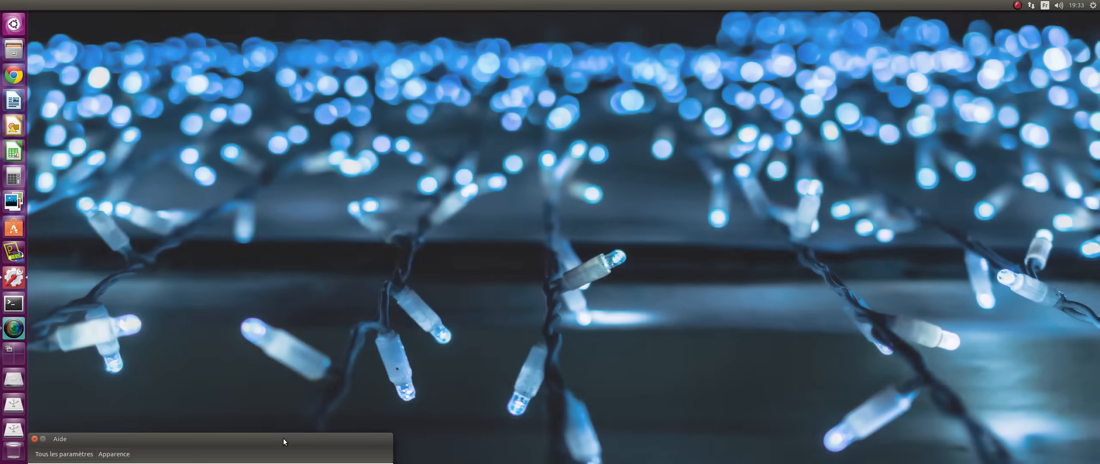
pyautogui.press('Right')
pyautogui.press('Right')
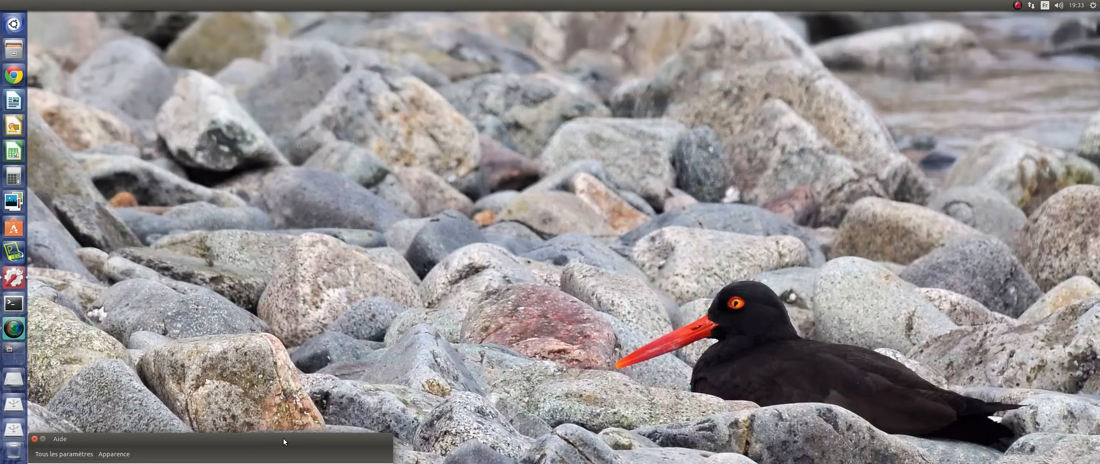
pyautogui.press('Left')
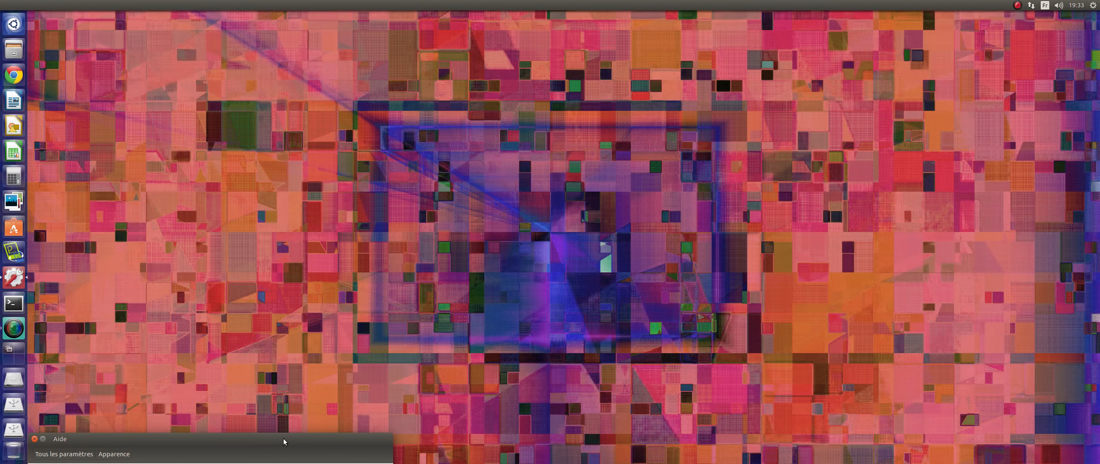
pyautogui.press('Right')
pyautogui.press('Right')
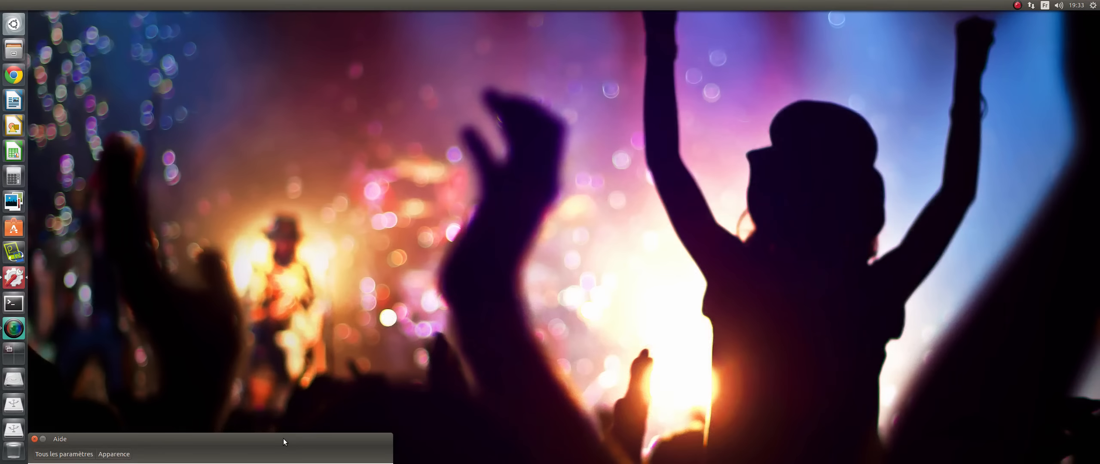
pyautogui.press('Right')
pyautogui.press('Right')
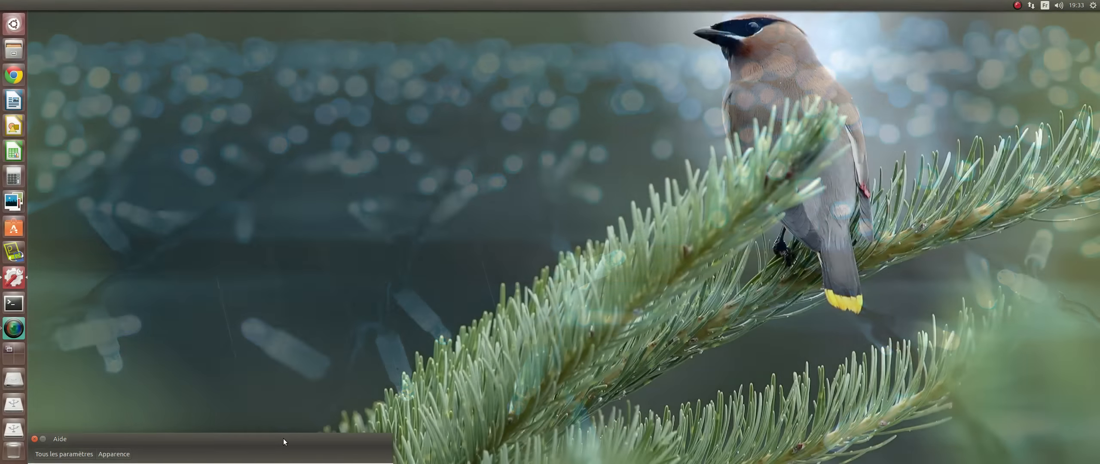
pyautogui.press('Right')
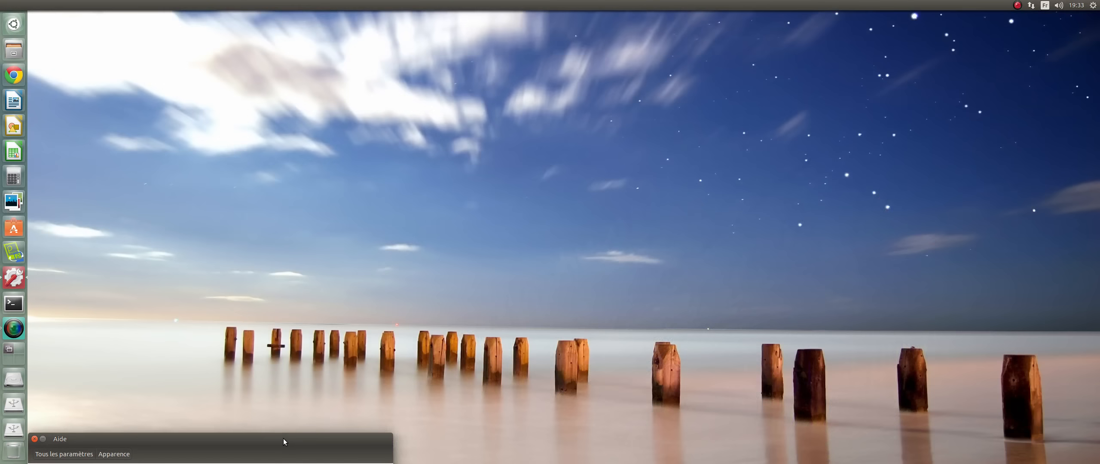
pyautogui.moveTo(283, 439); pyautogui.dragTo(535, 90)
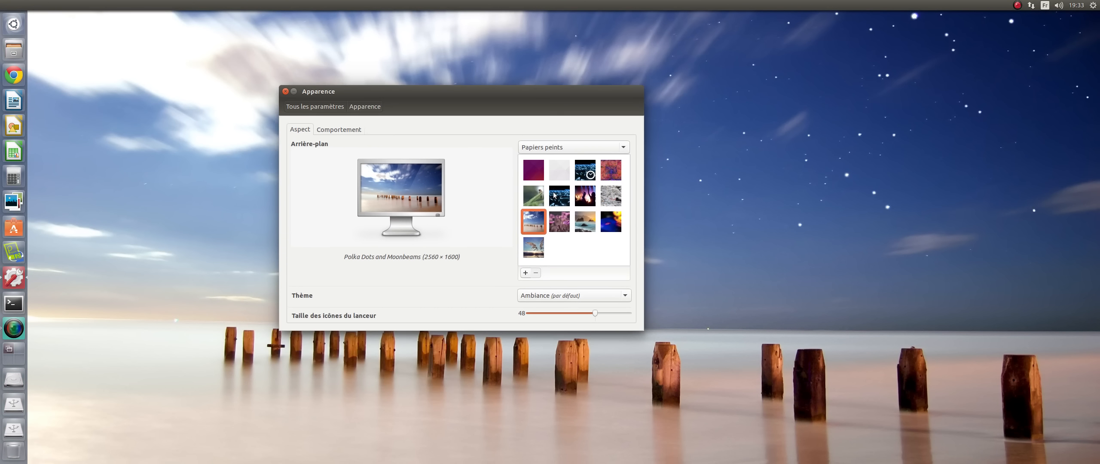
# Browse the Images folder for additional wallpapers and close the image chooser without adding any.
pyautogui.click(526, 272)
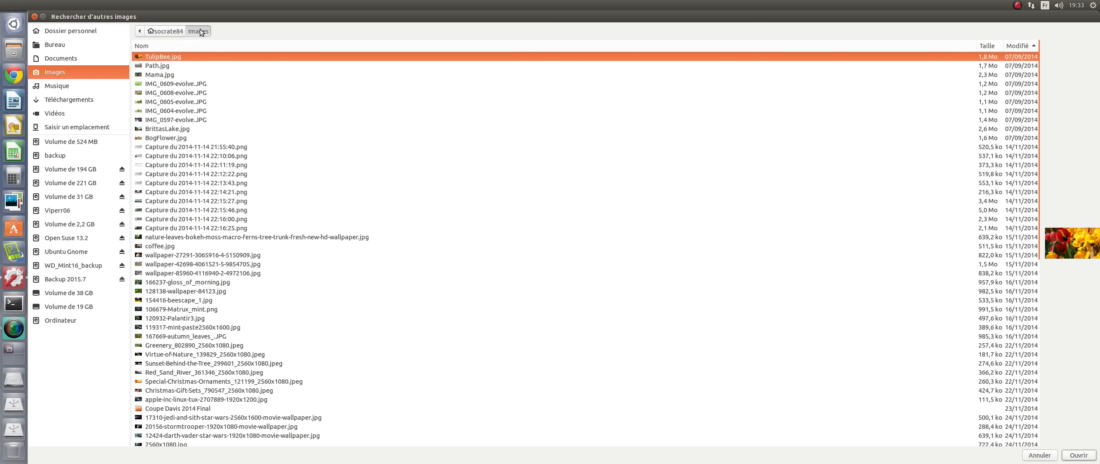
pyautogui.scroll(-8, 202, 168)
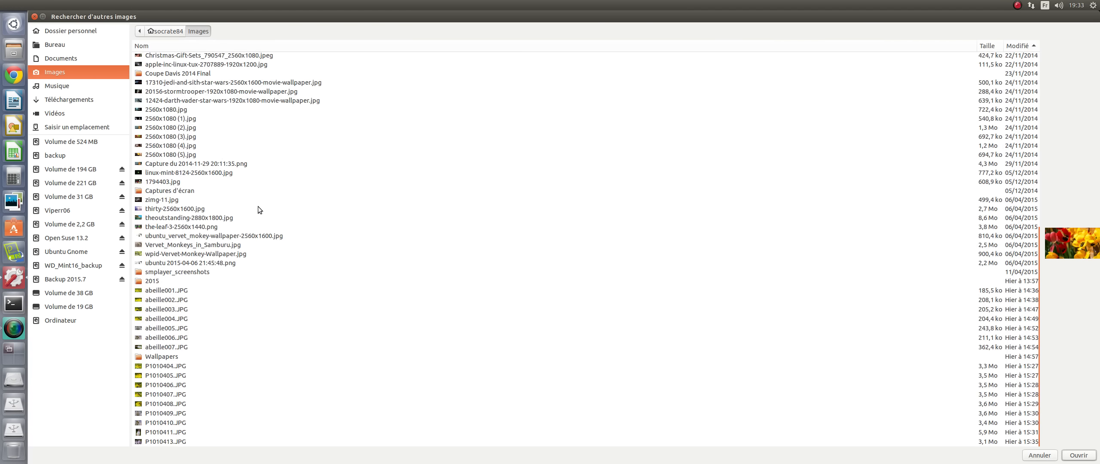
pyautogui.scroll(8, 245, 223)
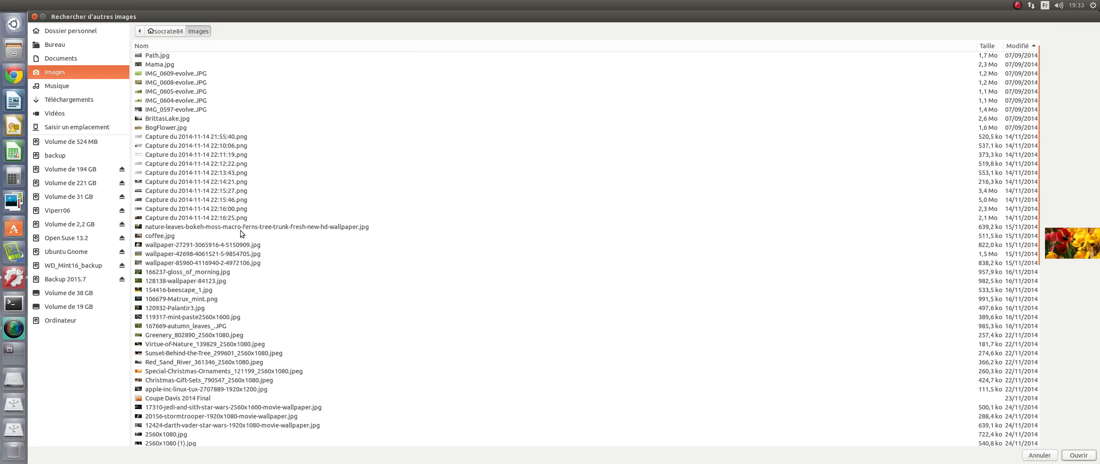
pyautogui.click(34, 16)
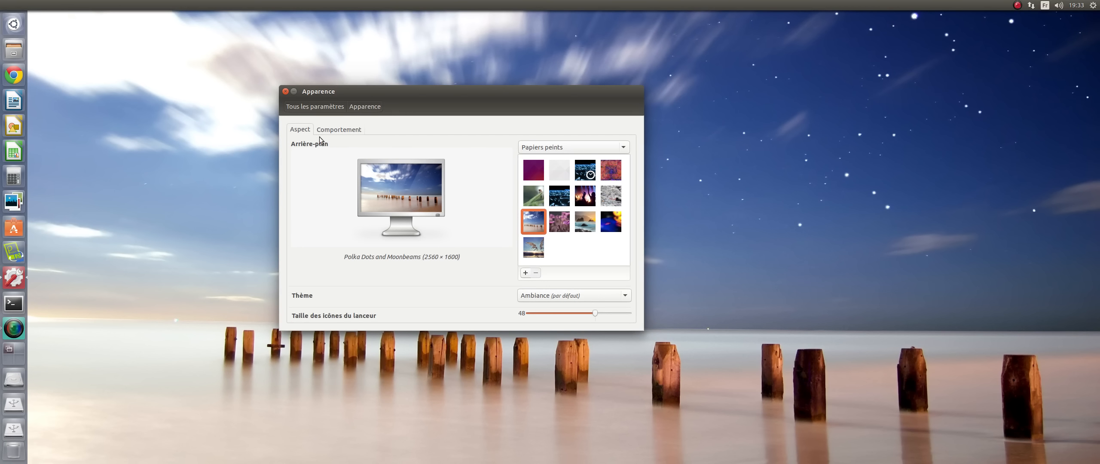
# Try the Radiance and High Contrast themes, and restore the Ambiance theme.
pyautogui.click(625, 295)
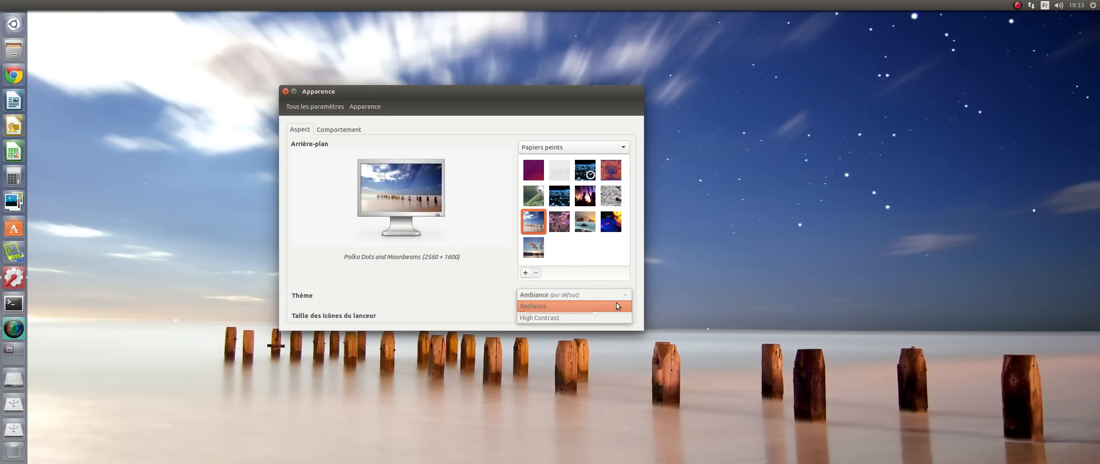
pyautogui.click(617, 305)
pyautogui.click(621, 296)
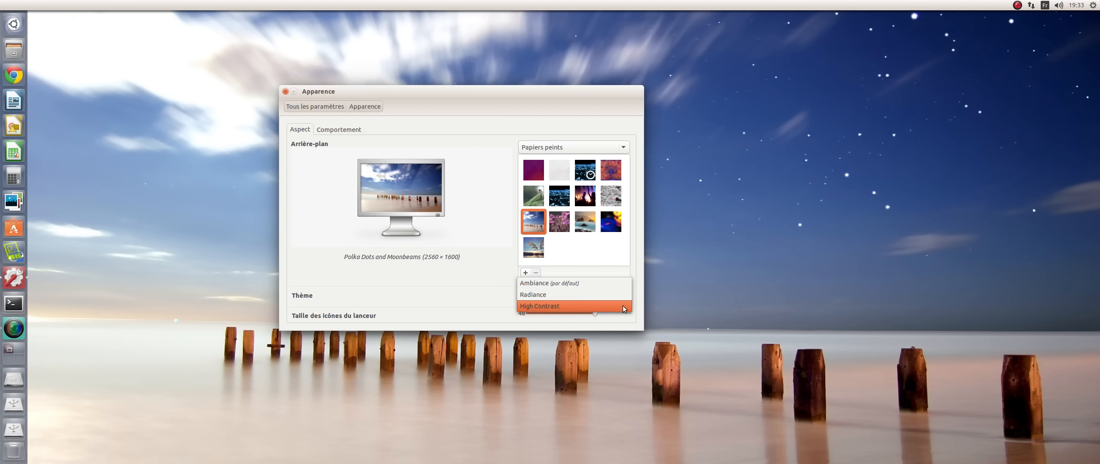
pyautogui.click(622, 308)
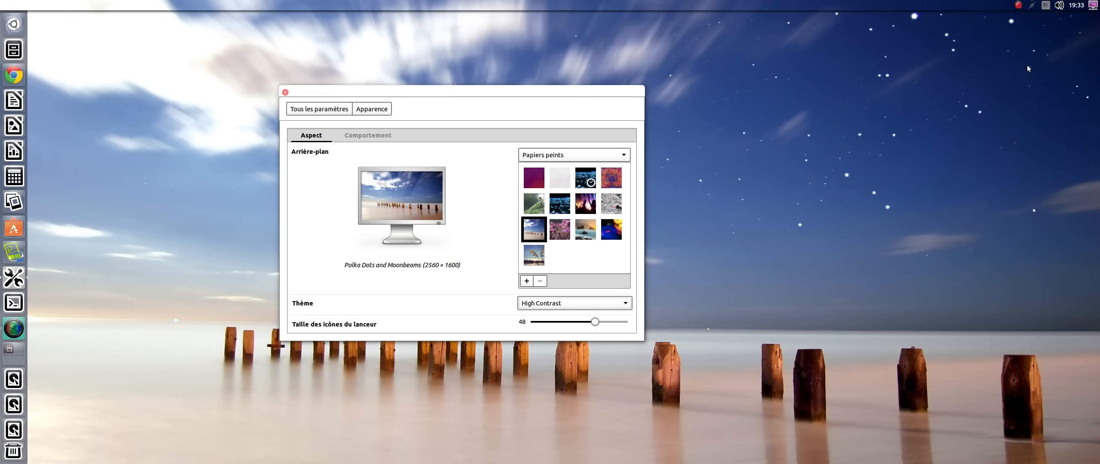
pyautogui.click(628, 306)
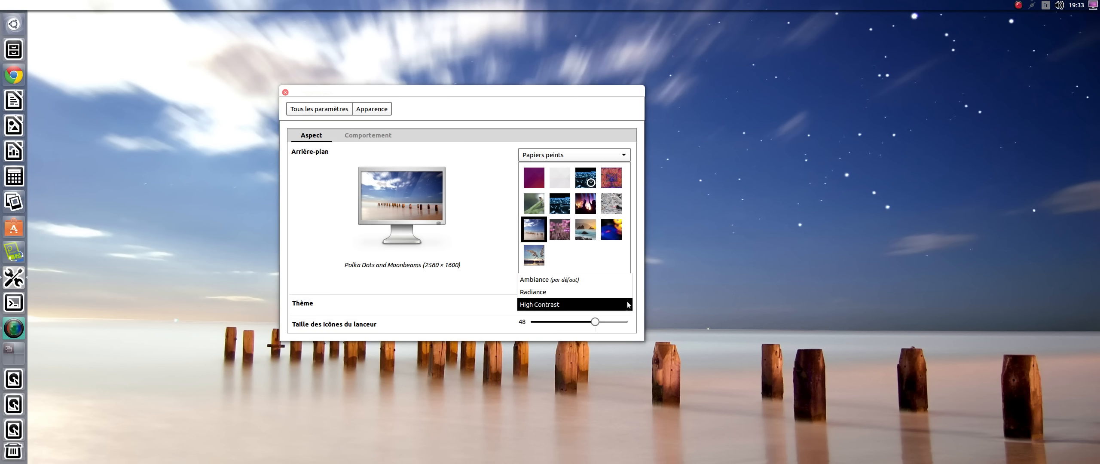
pyautogui.click(619, 280)
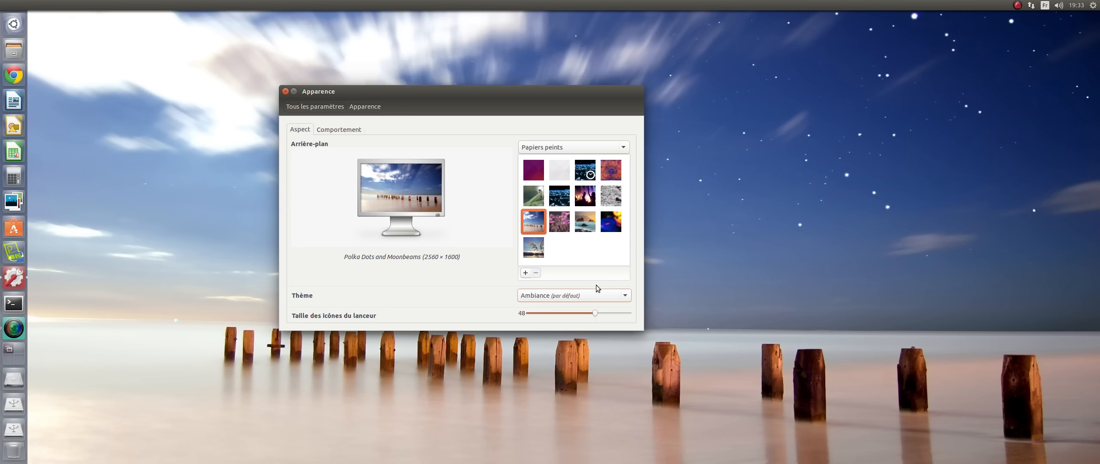
# Review the Comportement options for the launcher and window menus, and close the appearance settings.
pyautogui.click(324, 130)
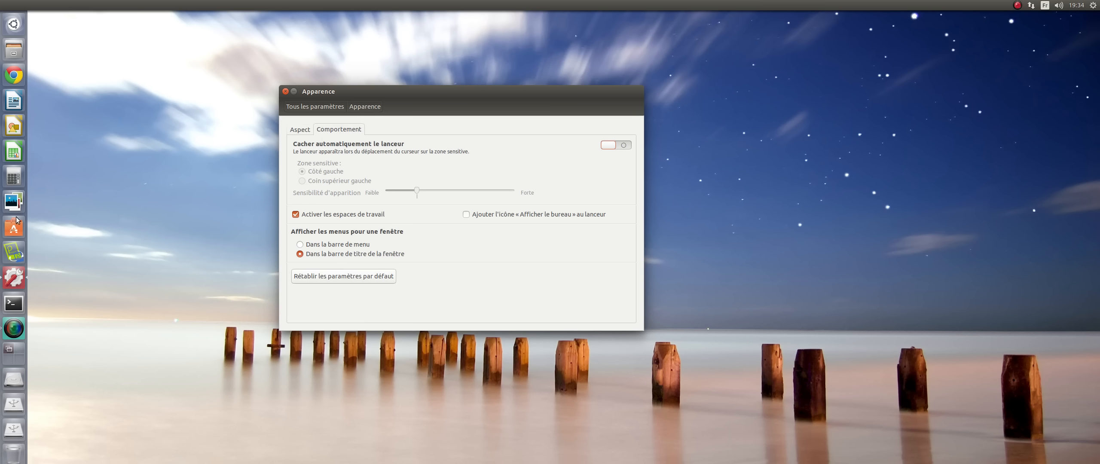
pyautogui.click(286, 91)
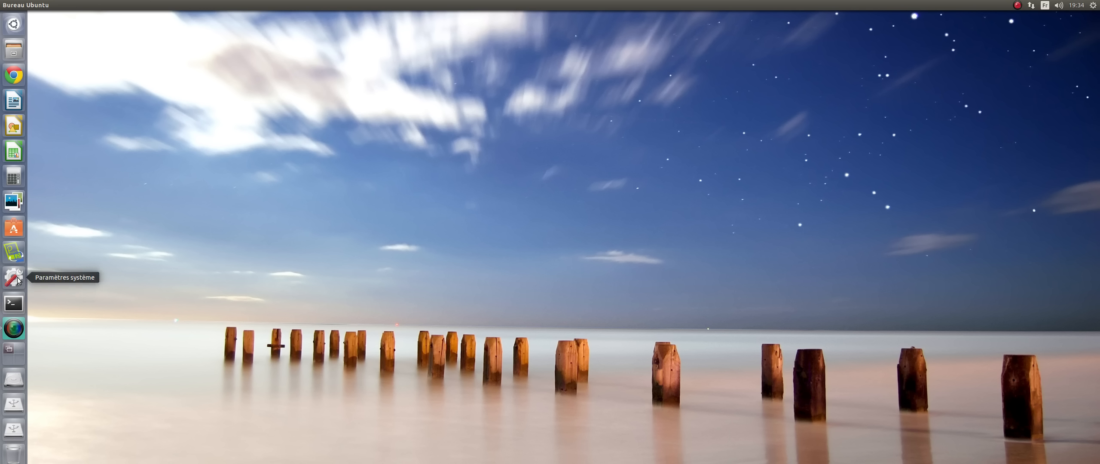
# Open the system settings, look through the Comptes en ligne providers, and close the window.
pyautogui.click(1097, 6)
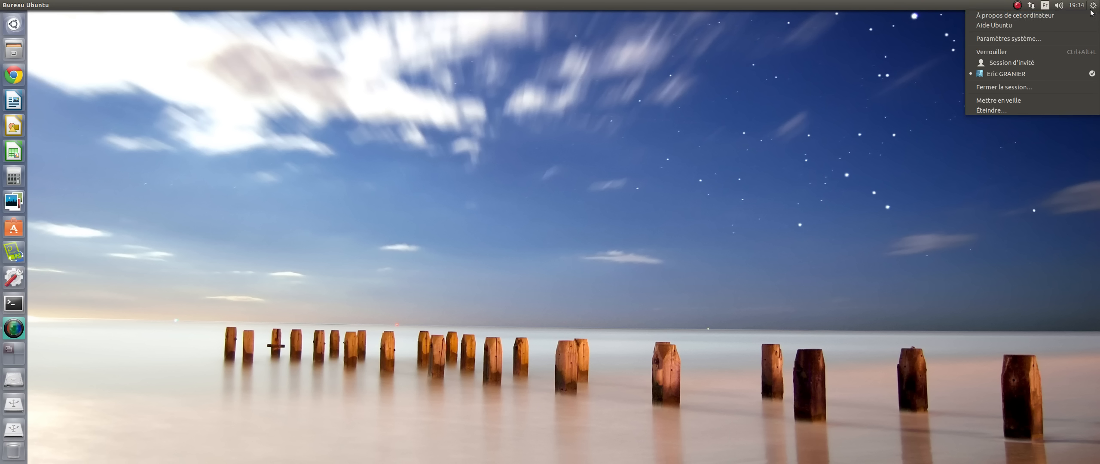
pyautogui.click(1057, 39)
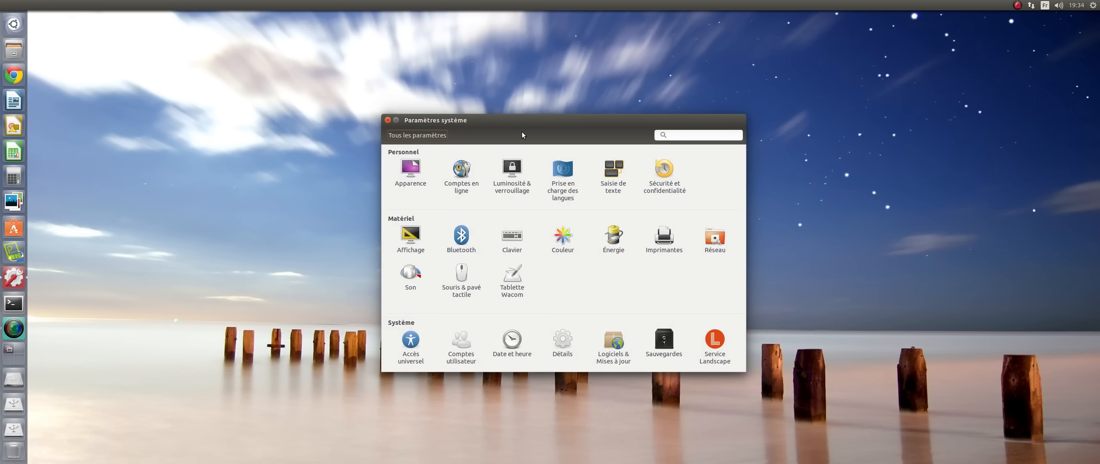
pyautogui.moveTo(519, 129); pyautogui.dragTo(506, 114)
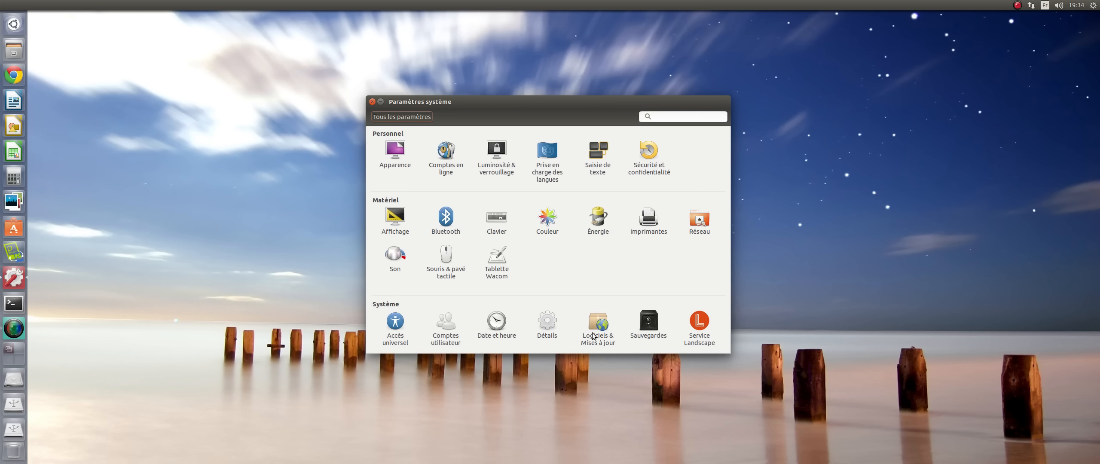
pyautogui.click(452, 159)
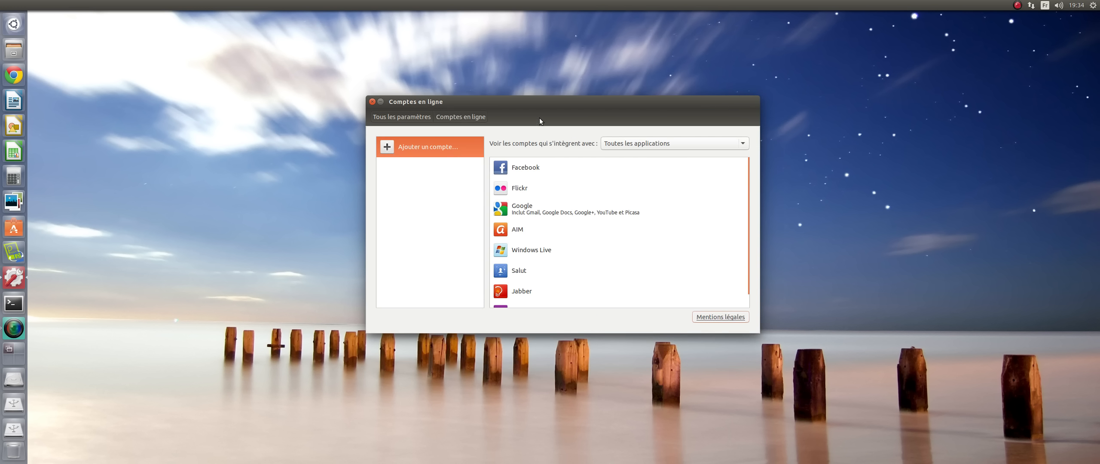
pyautogui.moveTo(542, 110); pyautogui.dragTo(492, 82)
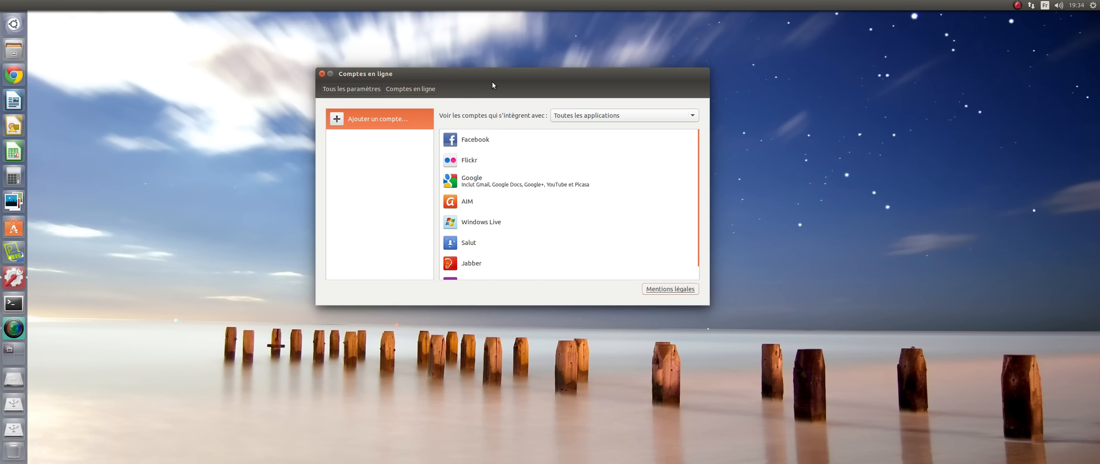
pyautogui.click(492, 142)
pyautogui.click(322, 74)
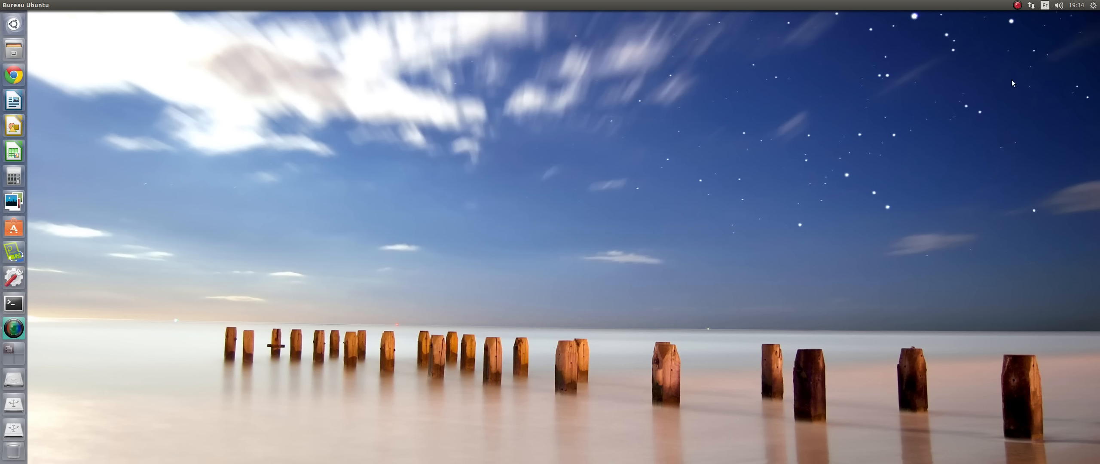
# Open Sécurité et confidentialité from the system settings, review its password options, and close the window.
pyautogui.click(1094, 5)
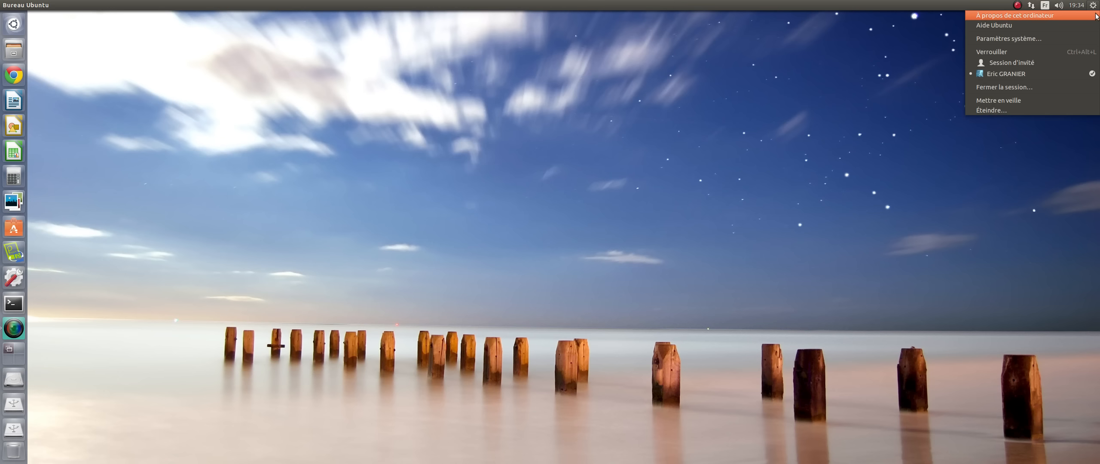
pyautogui.click(1083, 38)
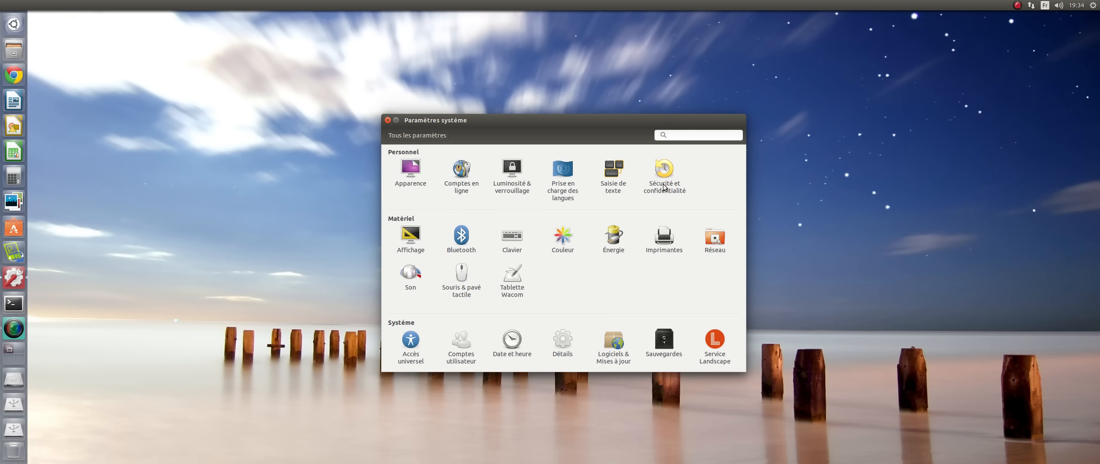
pyautogui.click(664, 187)
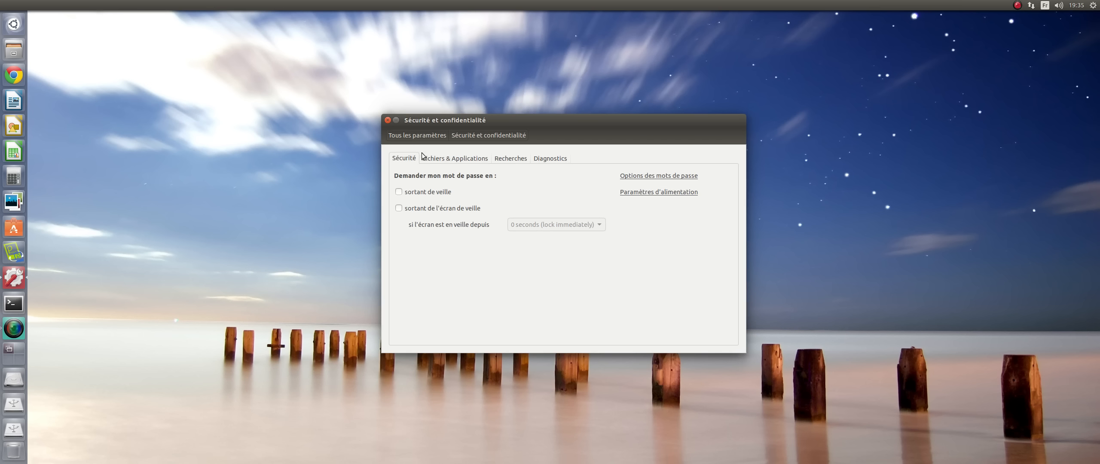
pyautogui.click(389, 121)
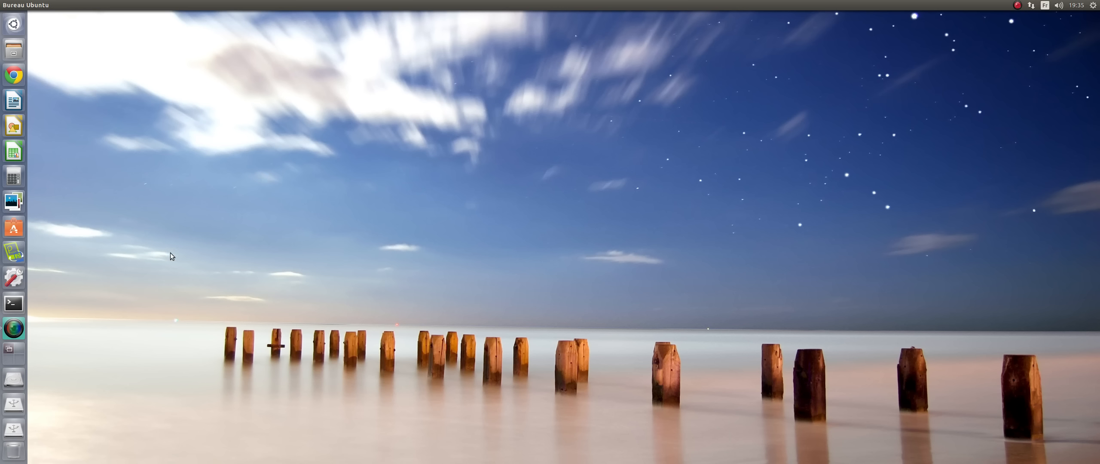
# Display the workspace overview, return to the first workspace, and open LibreOffice Calc there.
pyautogui.click(13, 353)
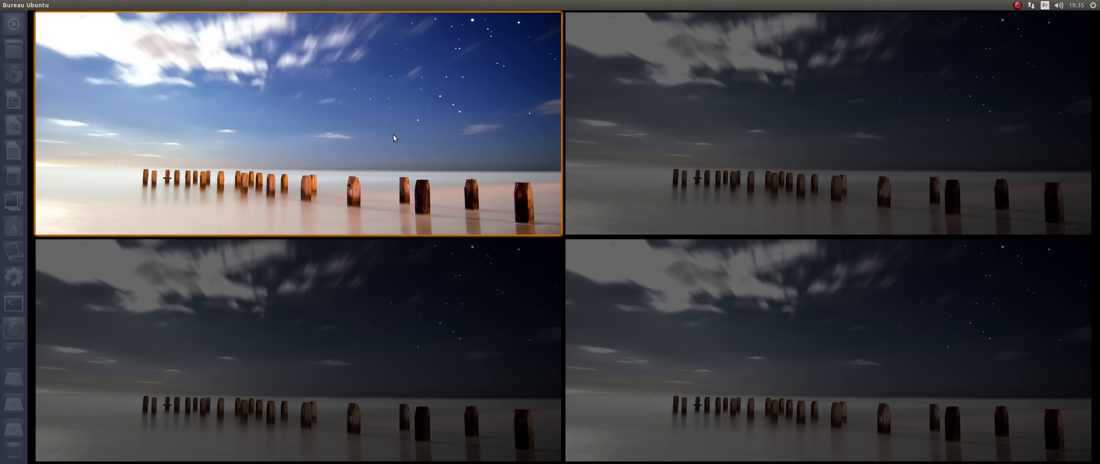
pyautogui.click(390, 128)
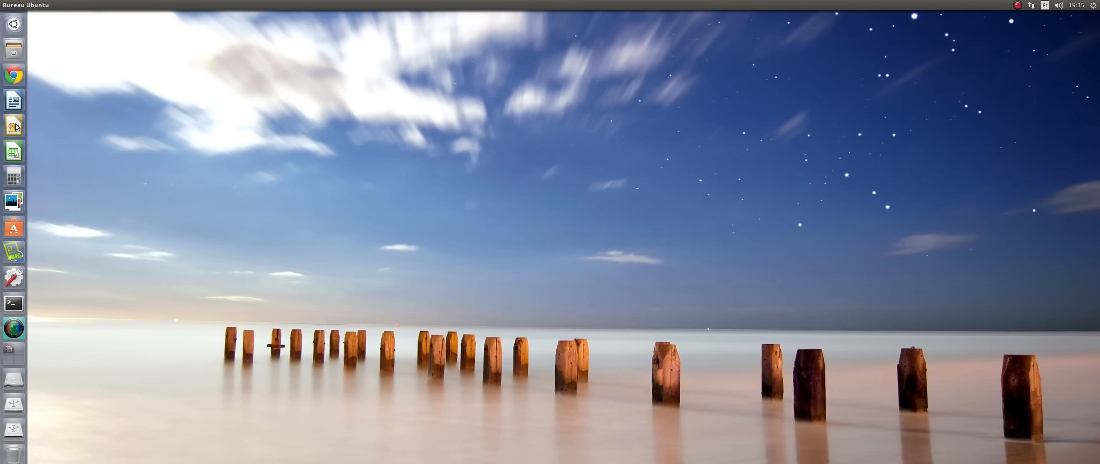
pyautogui.click(14, 151)
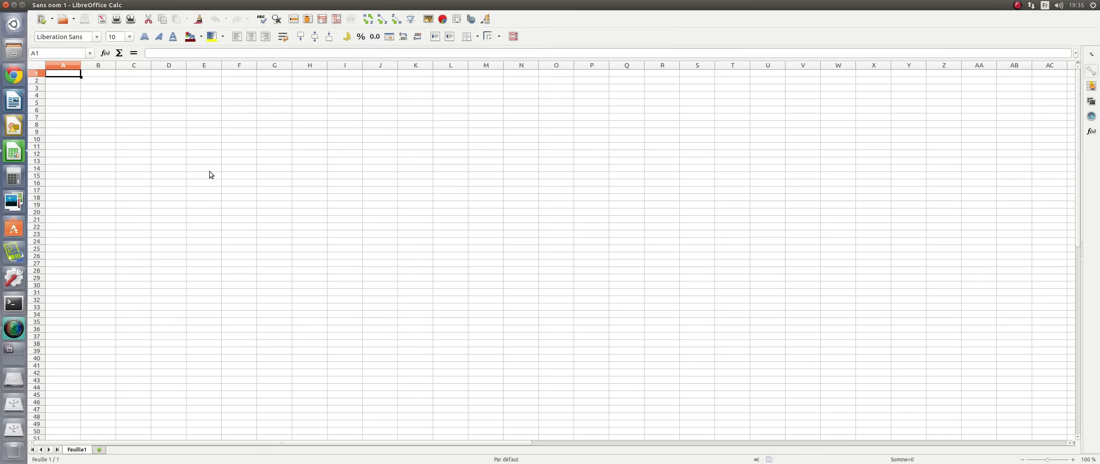
# Switch to the empty workspace beside the one holding the spreadsheet and open LibreOffice Writer there.
pyautogui.click(13, 351)
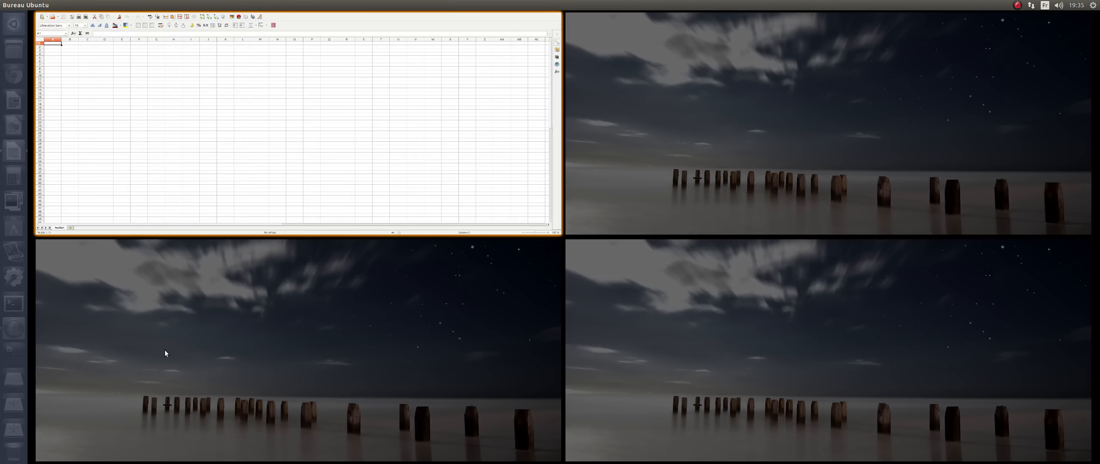
pyautogui.click(621, 150)
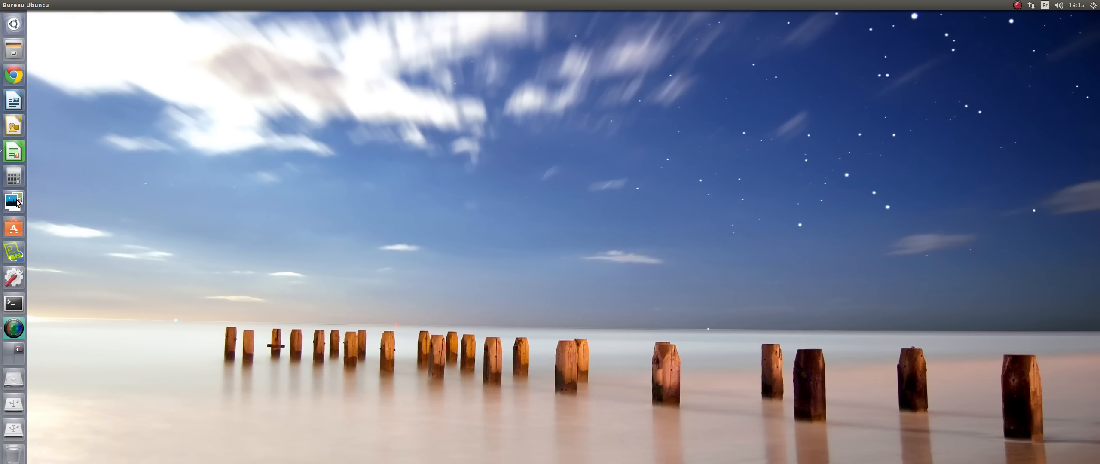
pyautogui.click(16, 203)
pyautogui.click(9, 98)
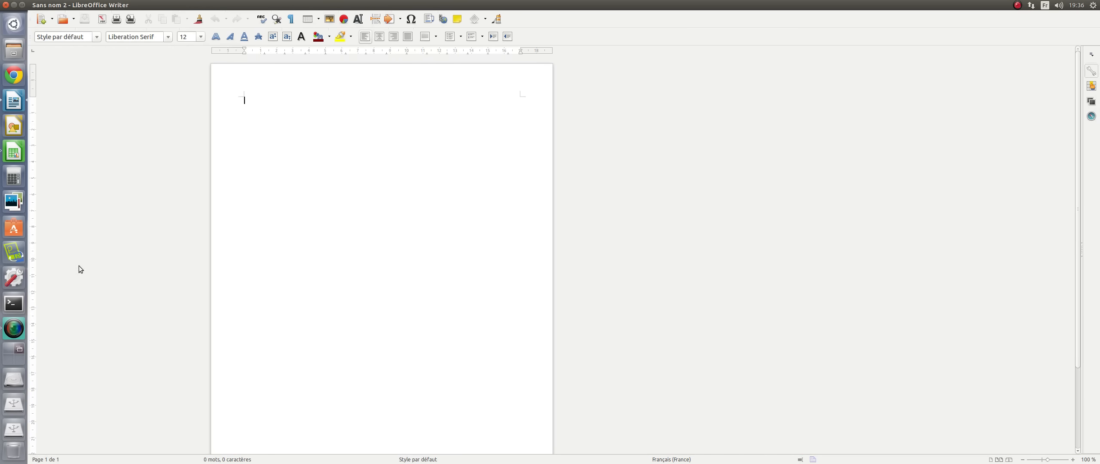
# Switch to the empty workspace directly below the spreadsheet's and open Google Chrome there.
pyautogui.click(14, 353)
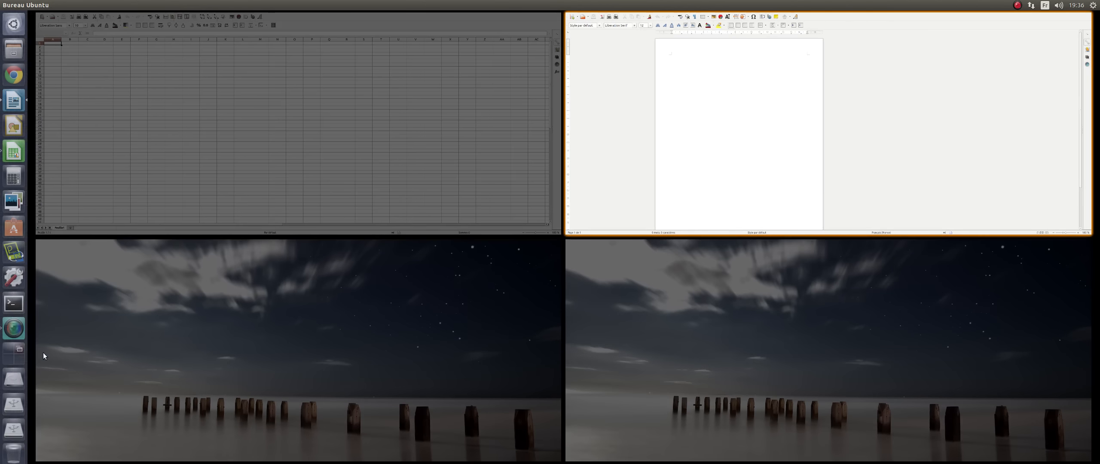
pyautogui.click(172, 356)
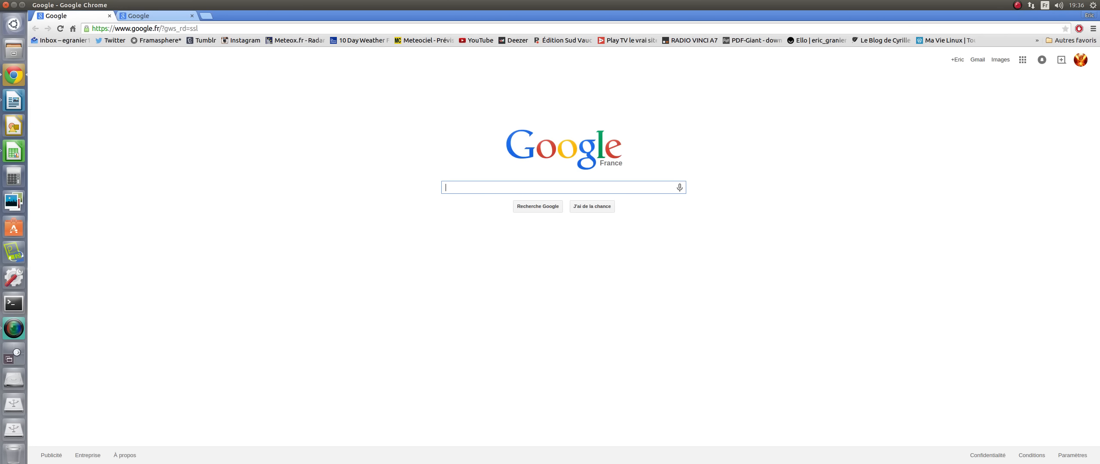
# Alternate between the LibreOffice Calc workspace and the Chrome workspace through the workspace overview, ending on Chrome.
pyautogui.click(15, 353)
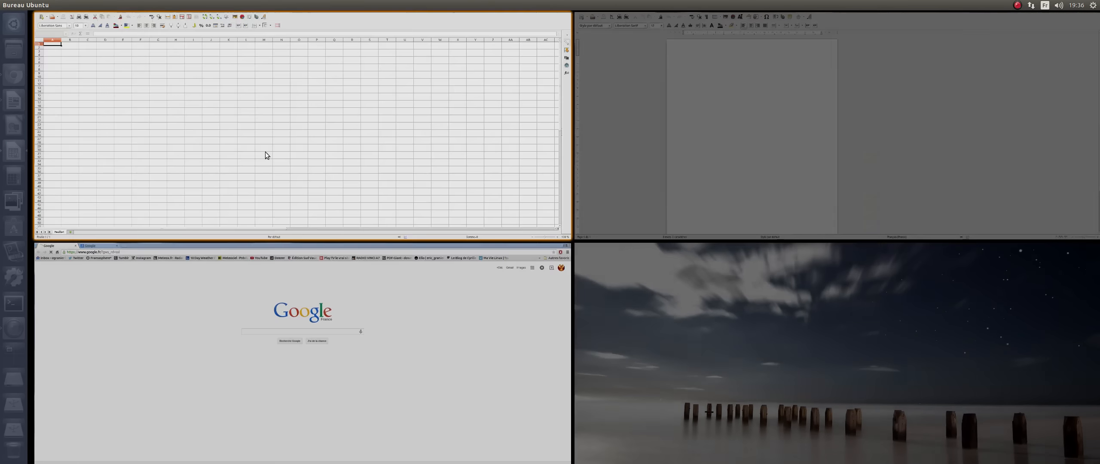
pyautogui.click(265, 152)
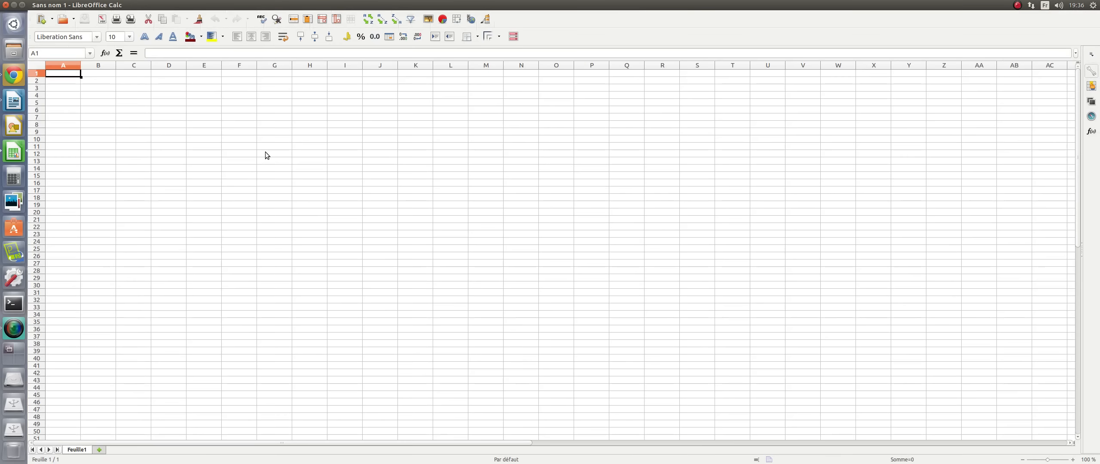
pyautogui.click(14, 354)
pyautogui.click(131, 345)
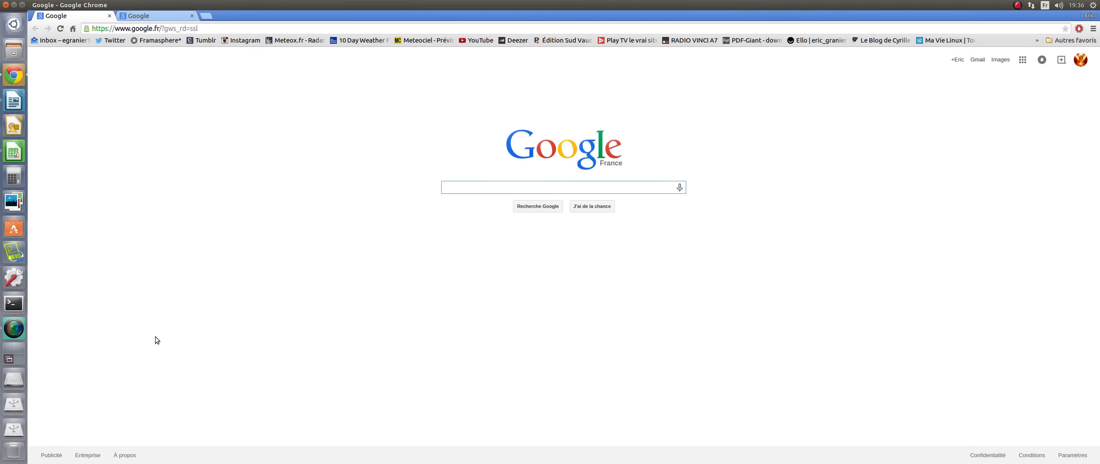
pyautogui.click(21, 356)
pyautogui.click(179, 186)
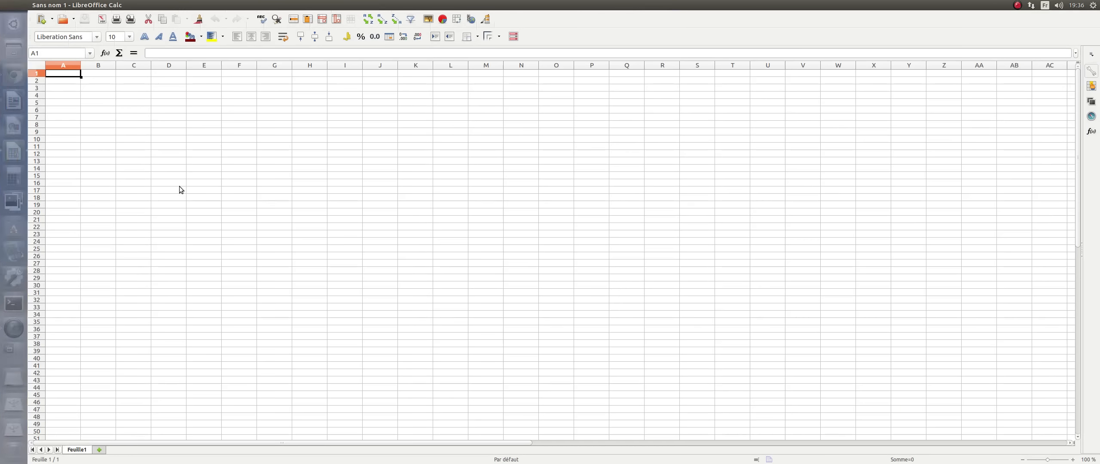
pyautogui.click(25, 356)
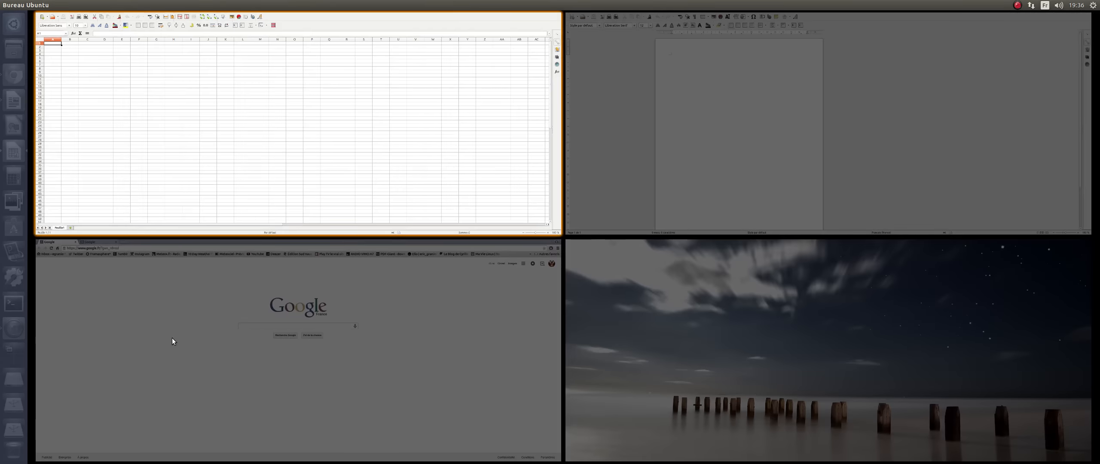
pyautogui.click(172, 338)
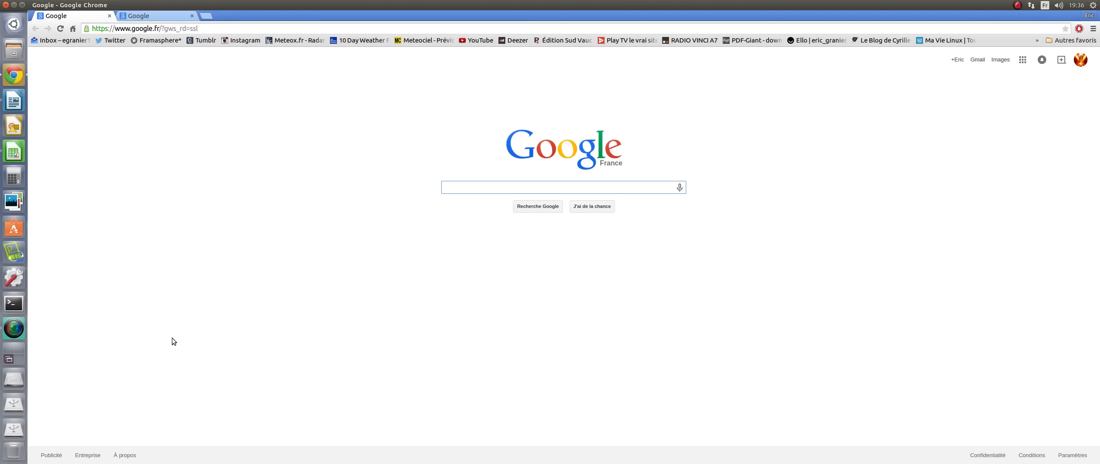
# View the Dossier personnel folder and close its window, and check the workspace overview before returning to Chrome.
pyautogui.click(15, 51)
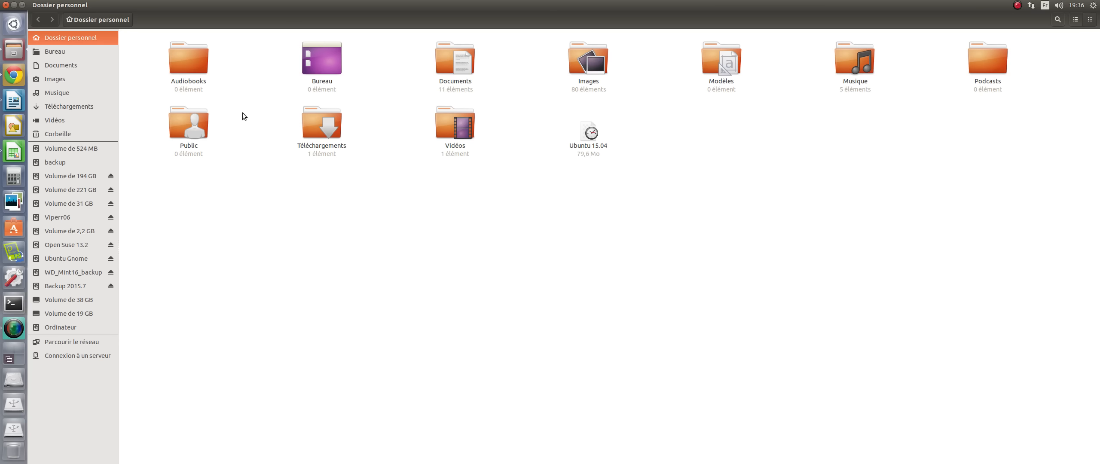
pyautogui.click(6, 5)
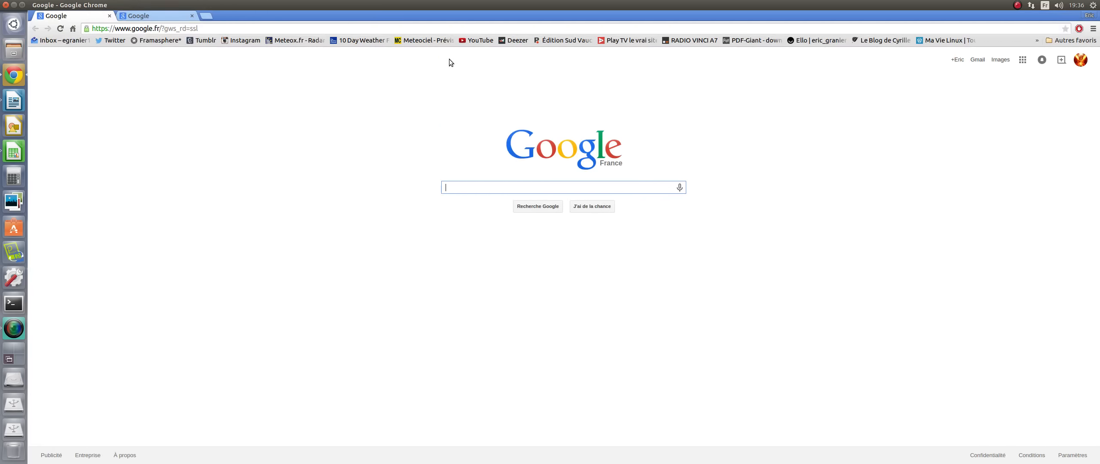
pyautogui.click(10, 361)
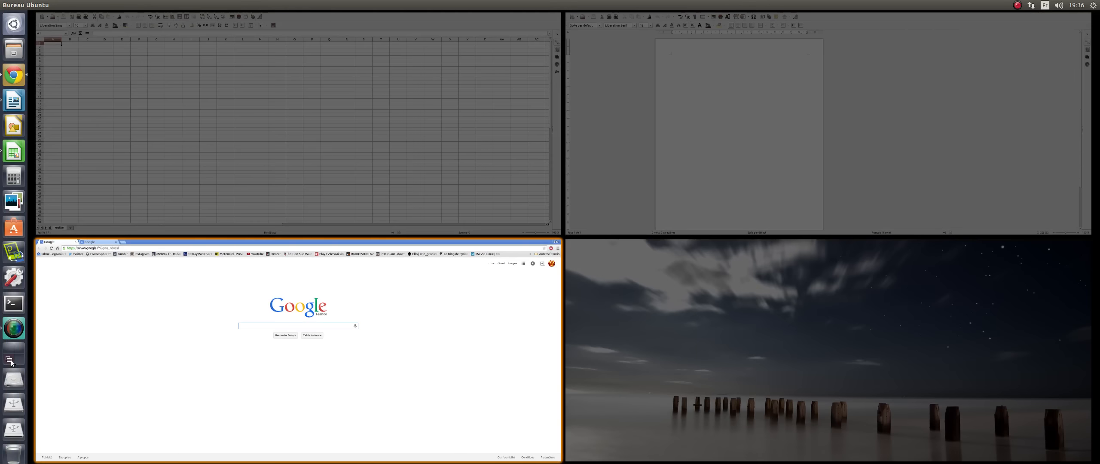
pyautogui.click(11, 363)
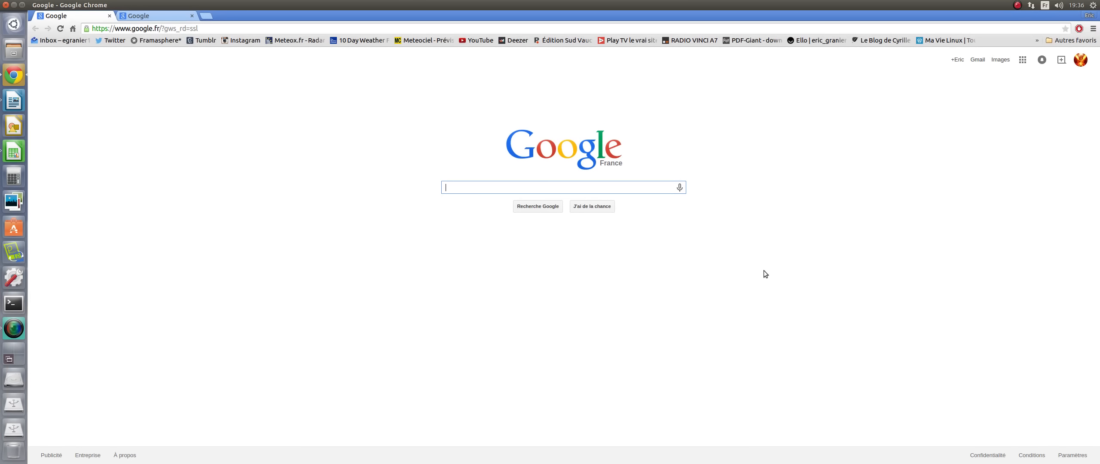